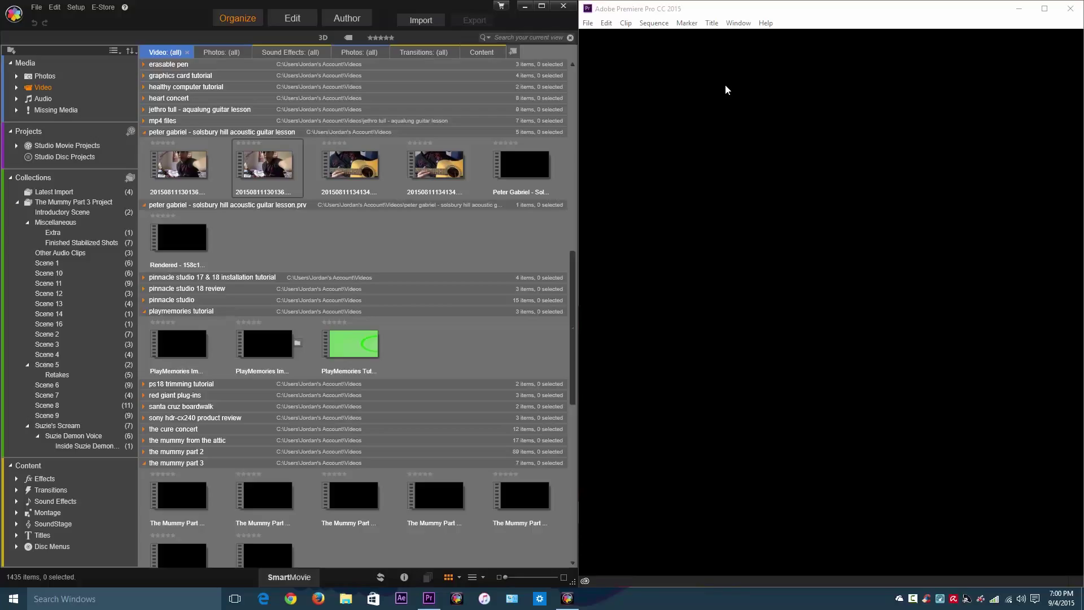
click(588, 23)
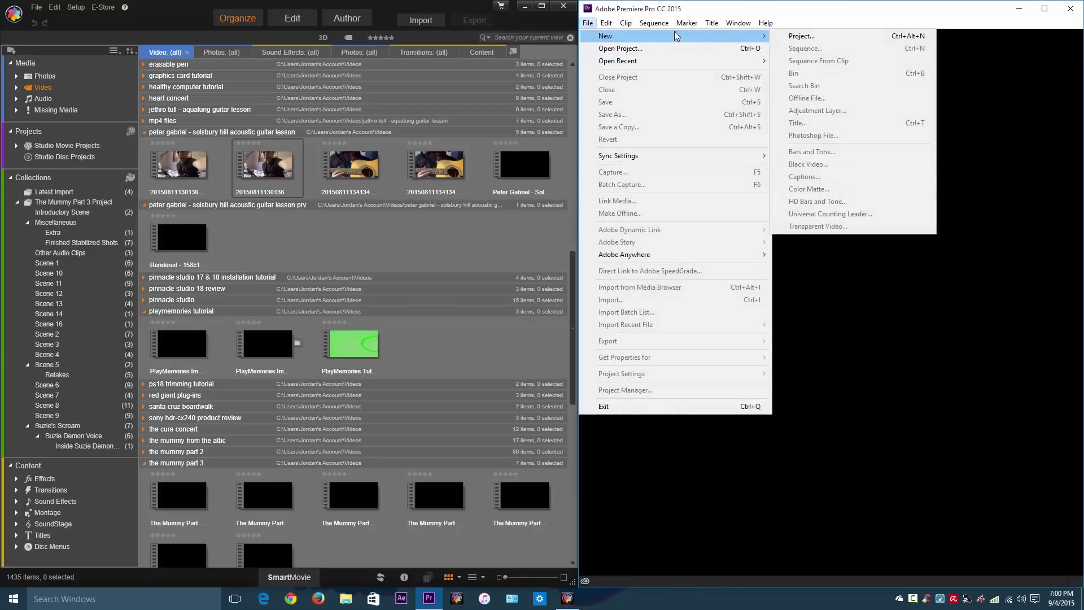
click(354, 240)
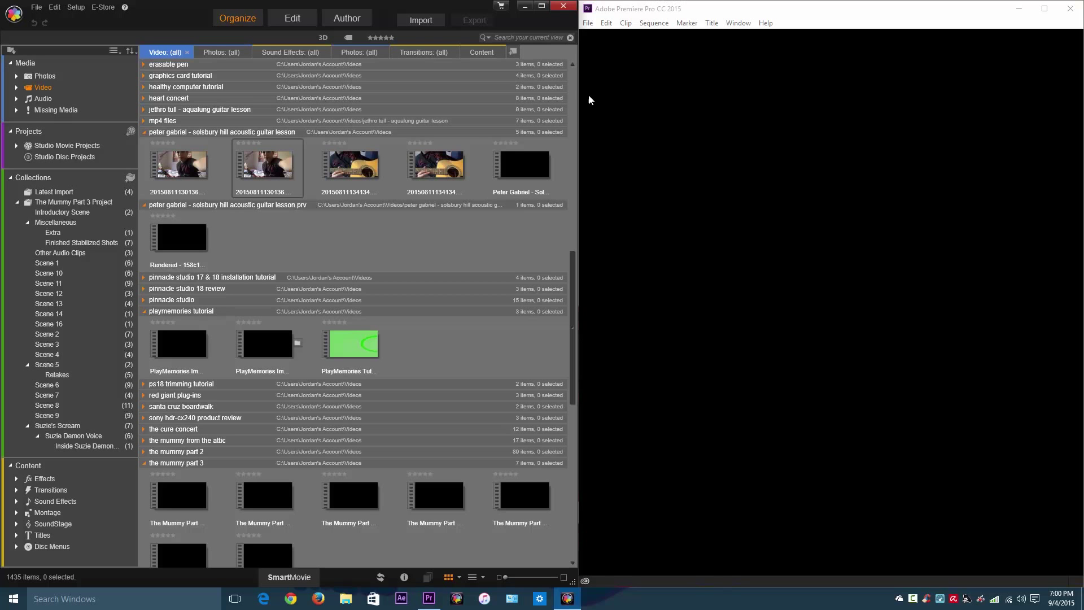
Create a Premiere project named 'New Project' in the default Desktop location.
click(589, 23)
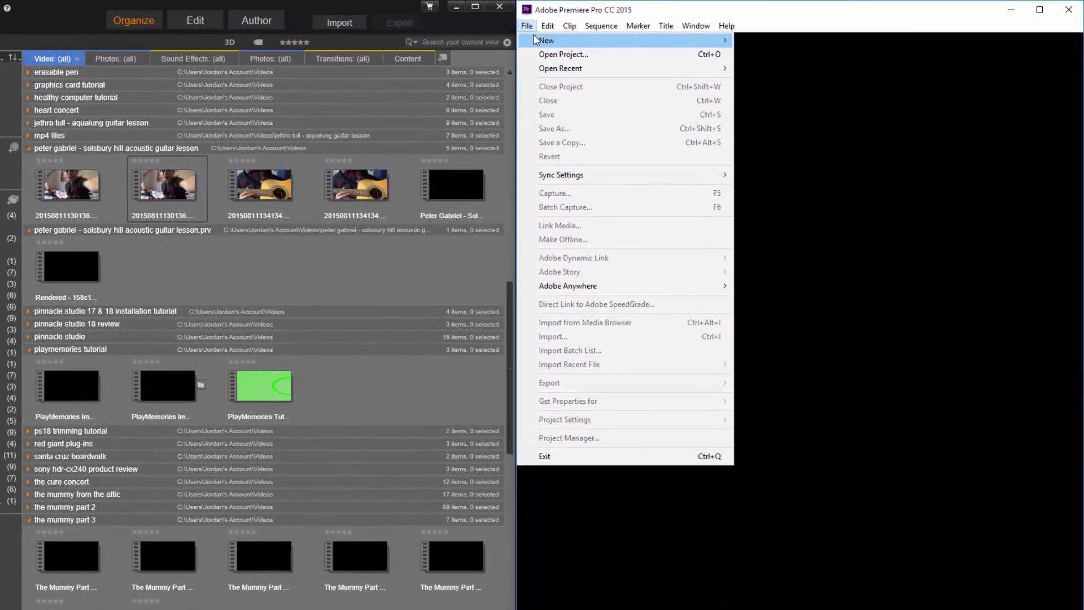
mouse_move(621, 41)
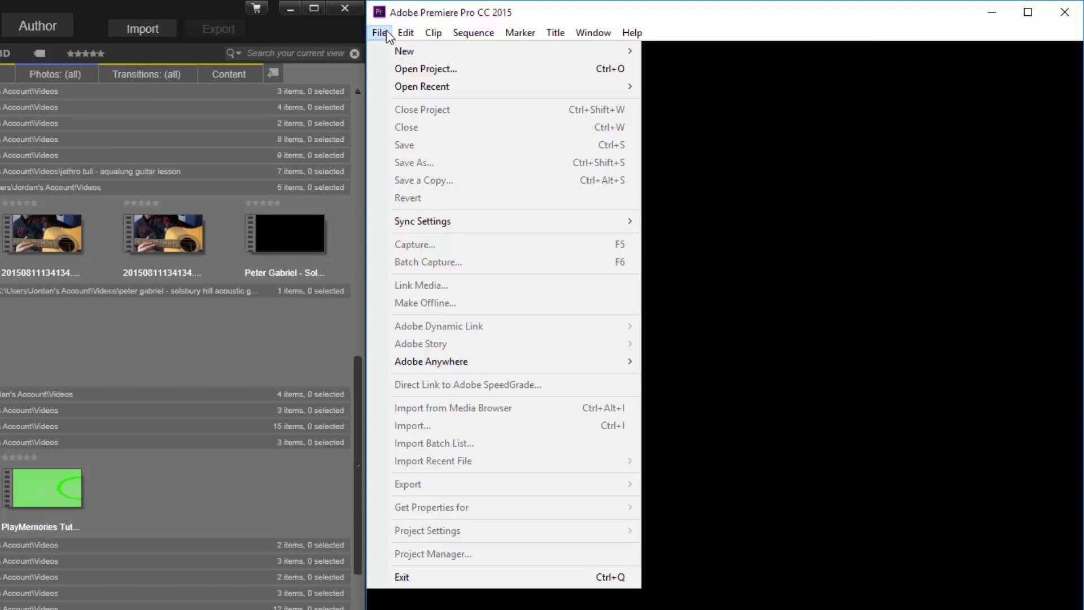
mouse_move(391, 46)
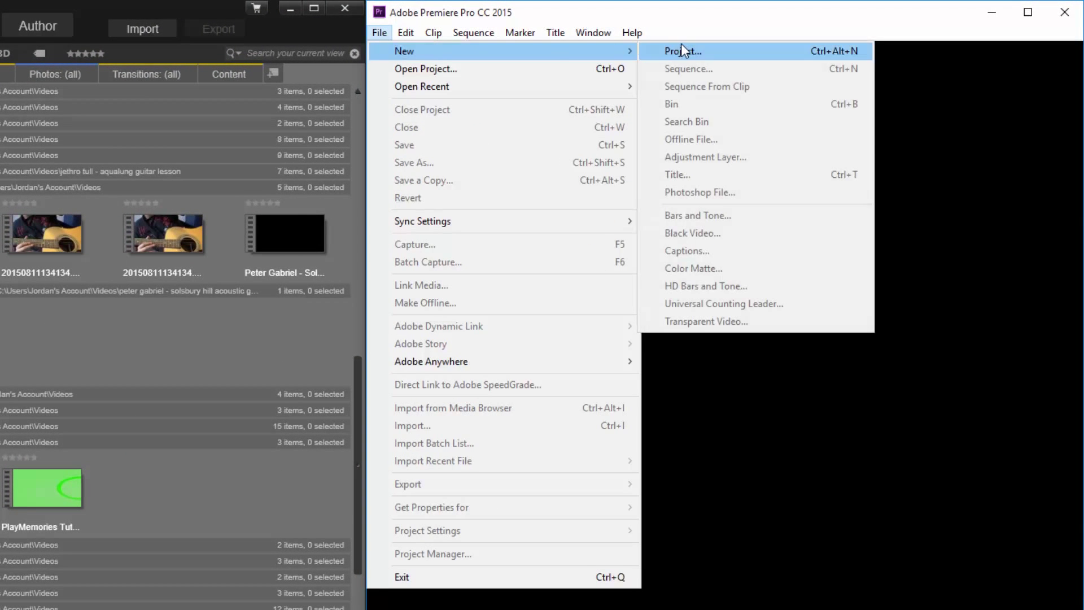
click(682, 46)
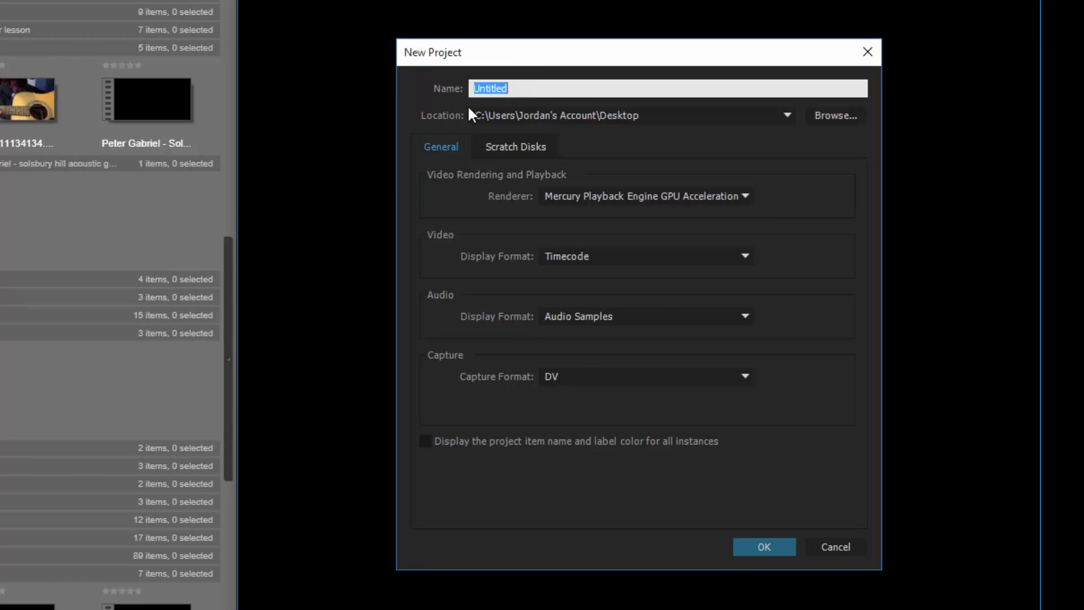
text(New Project)
click(764, 546)
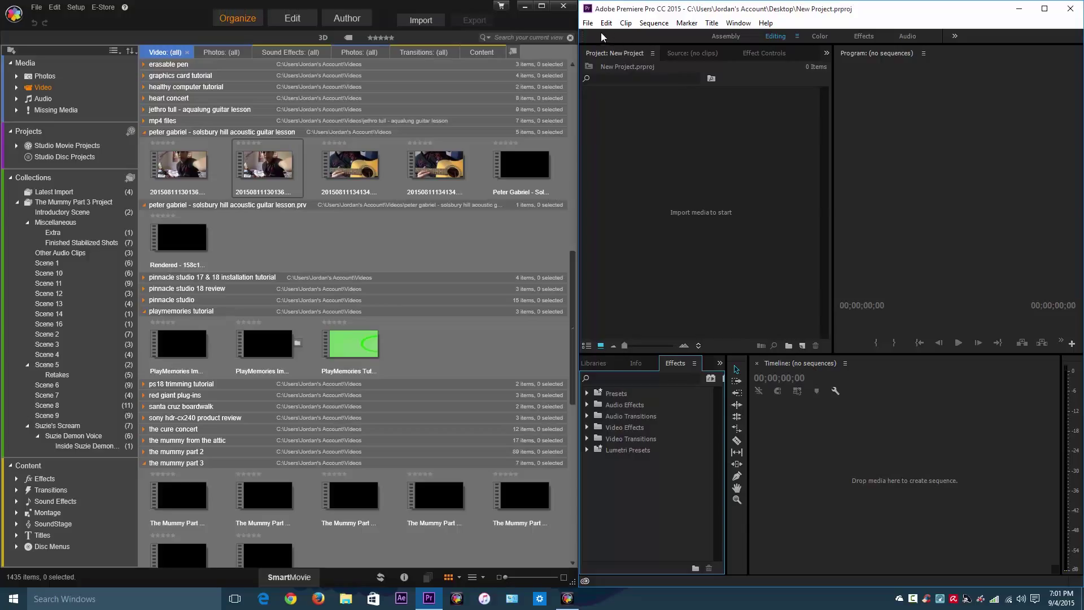
Import 20150811130136.MP4 and 20150811134134.MP4 from the Peter Gabriel folder.
click(589, 23)
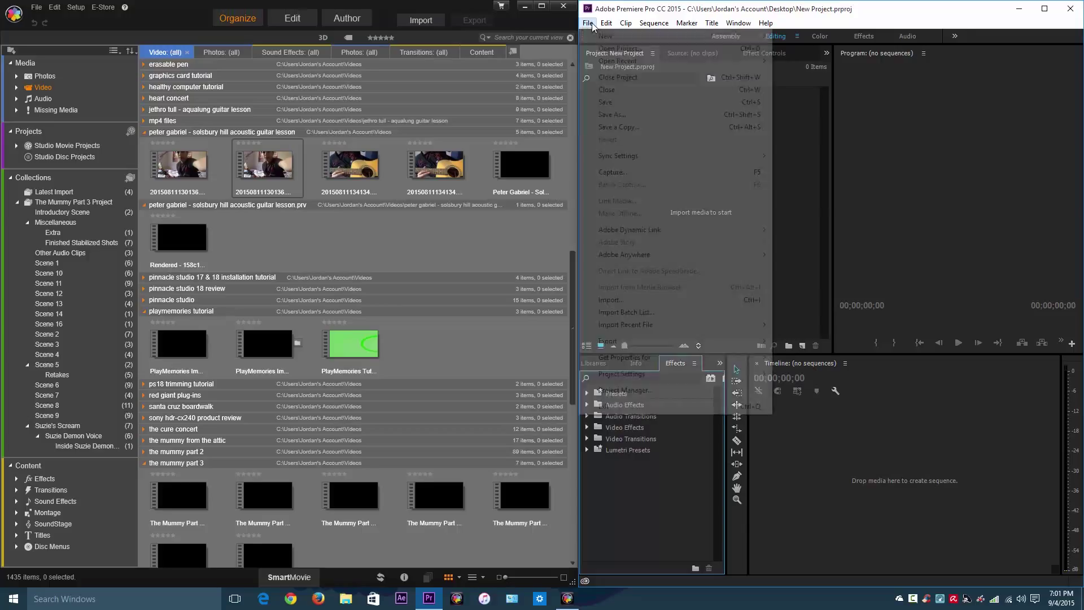
click(589, 25)
click(589, 26)
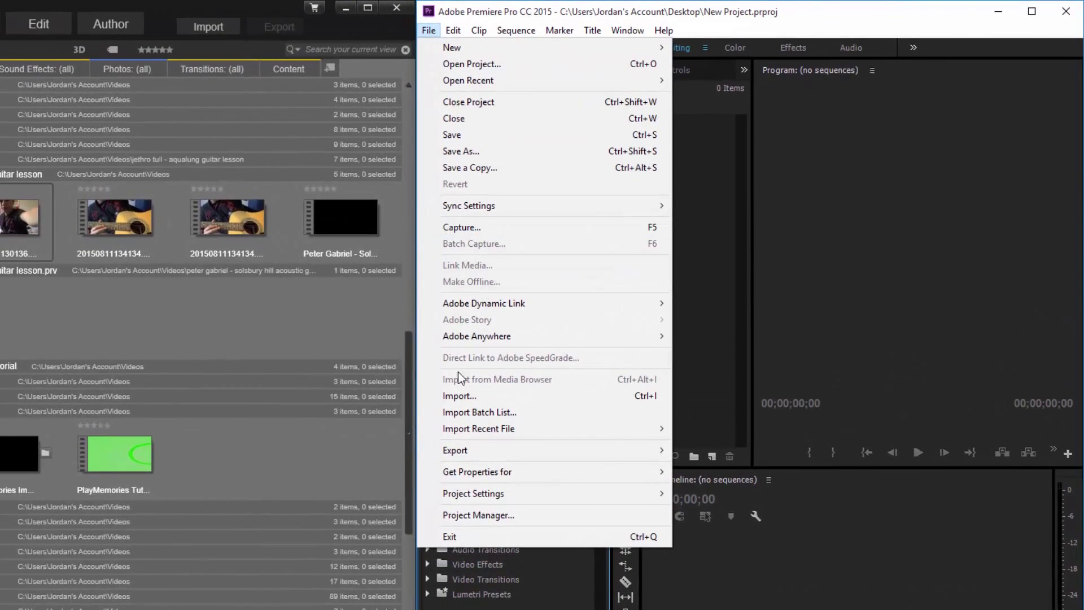
click(480, 397)
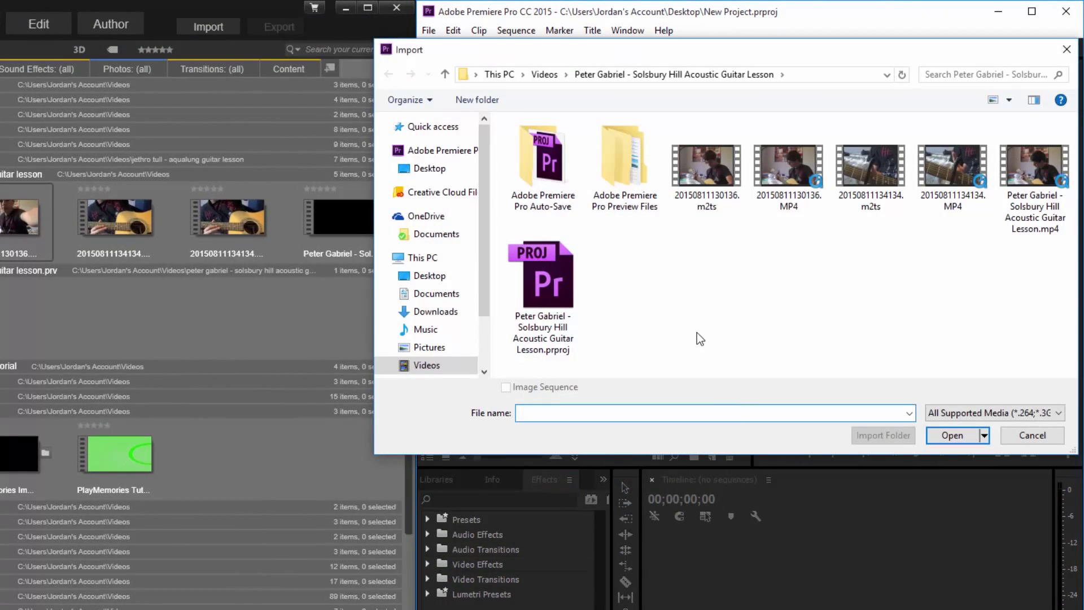
click(774, 189)
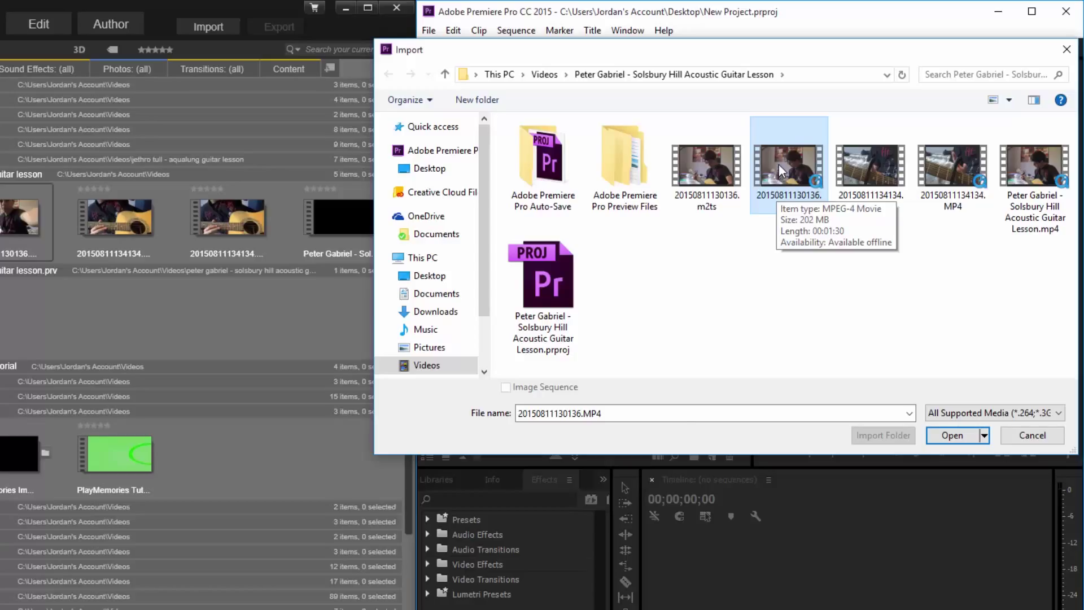
ctrl+click(930, 159)
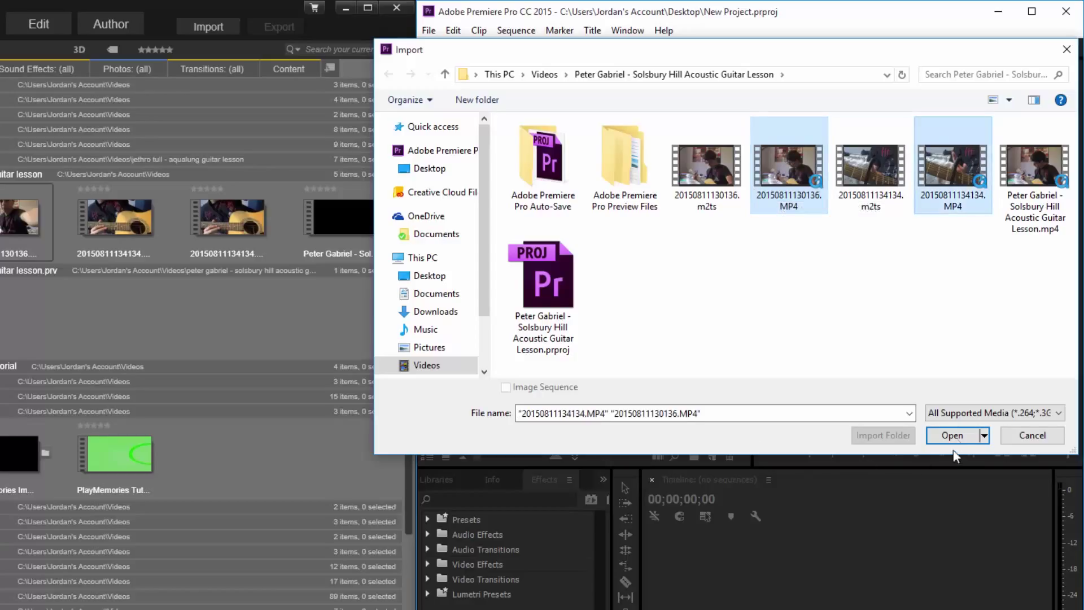
click(952, 435)
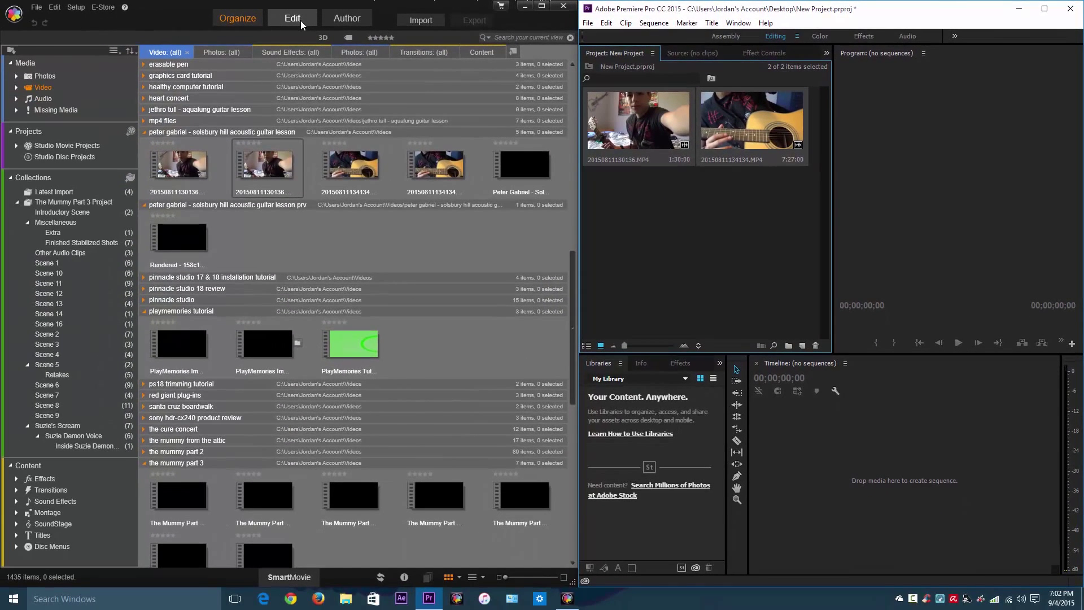
click(300, 20)
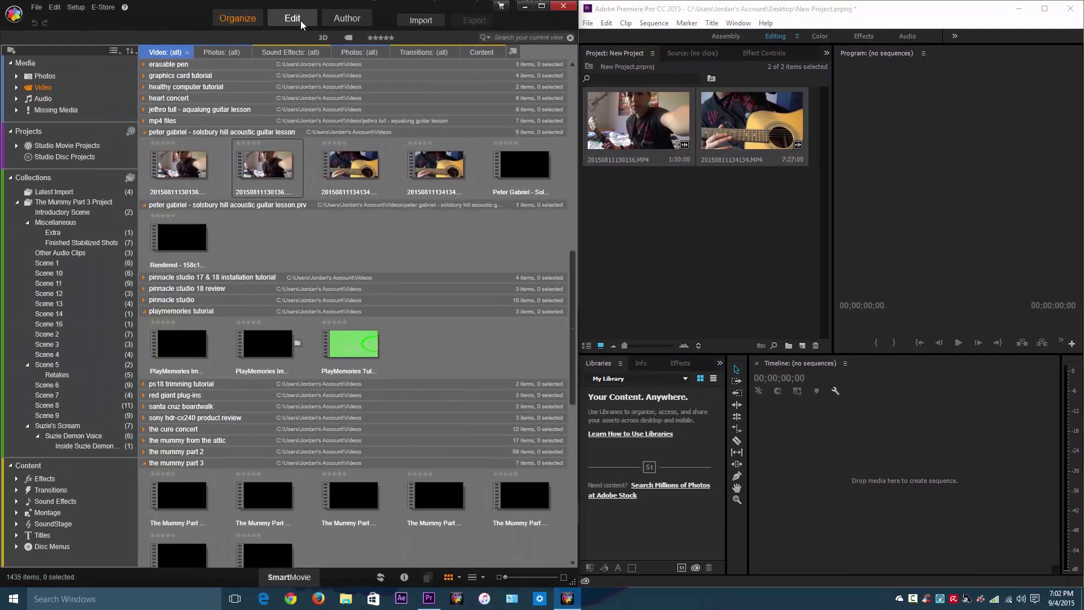
click(301, 20)
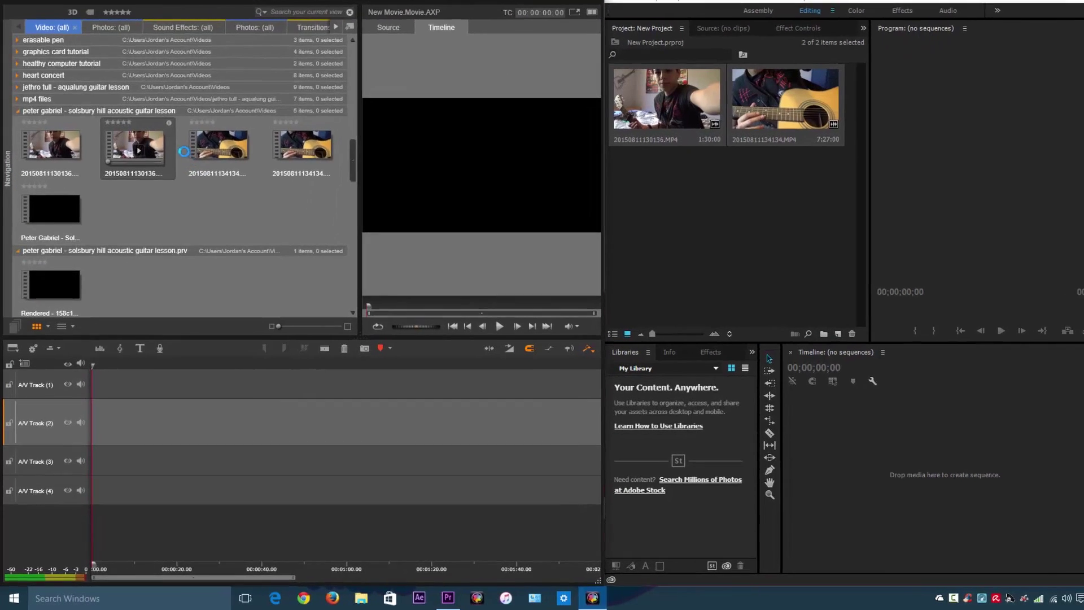
click(145, 154)
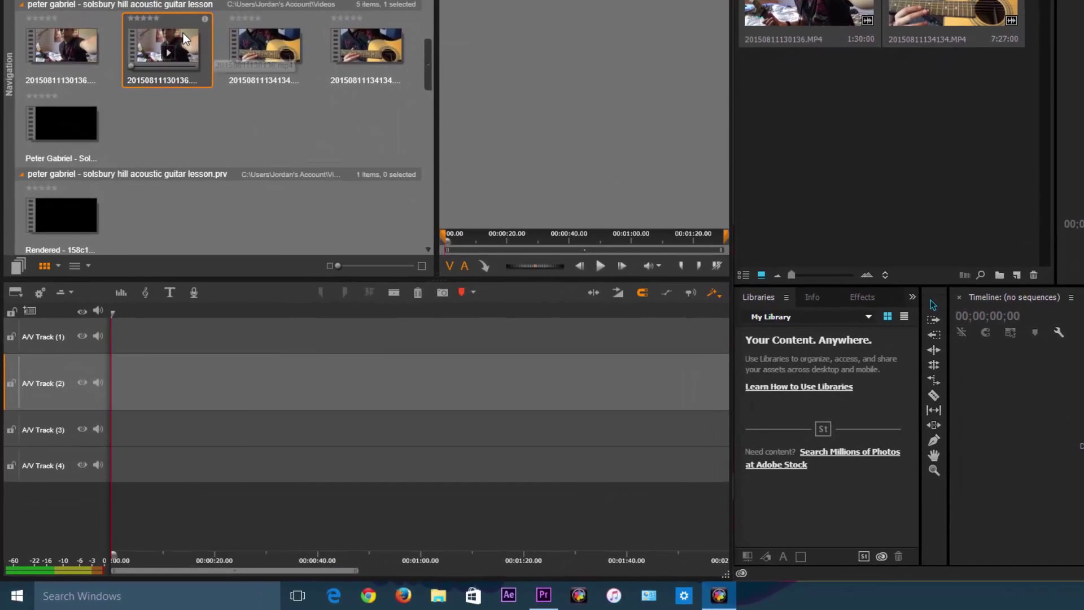
mouse_move(183, 33)
mouse_down()
mouse_move(271, 198)
mouse_move(229, 387)
mouse_move(220, 379)
mouse_up()
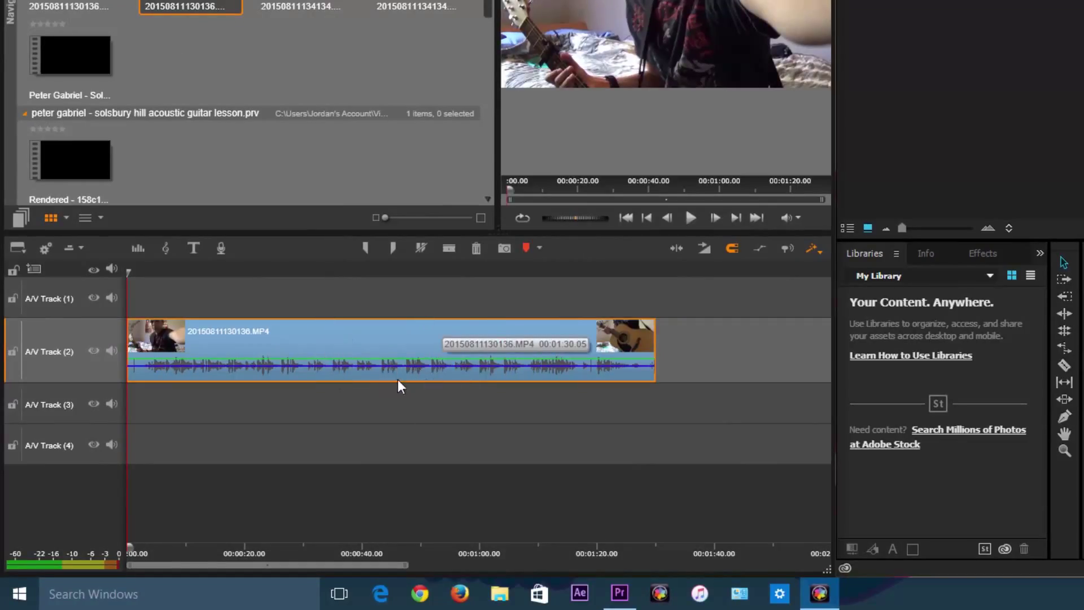
drag(367, 371, 333, 365)
Detach the clip's audio, then drag 20150811130136.MP4 into Premiere's empty timeline.
right_click(368, 321)
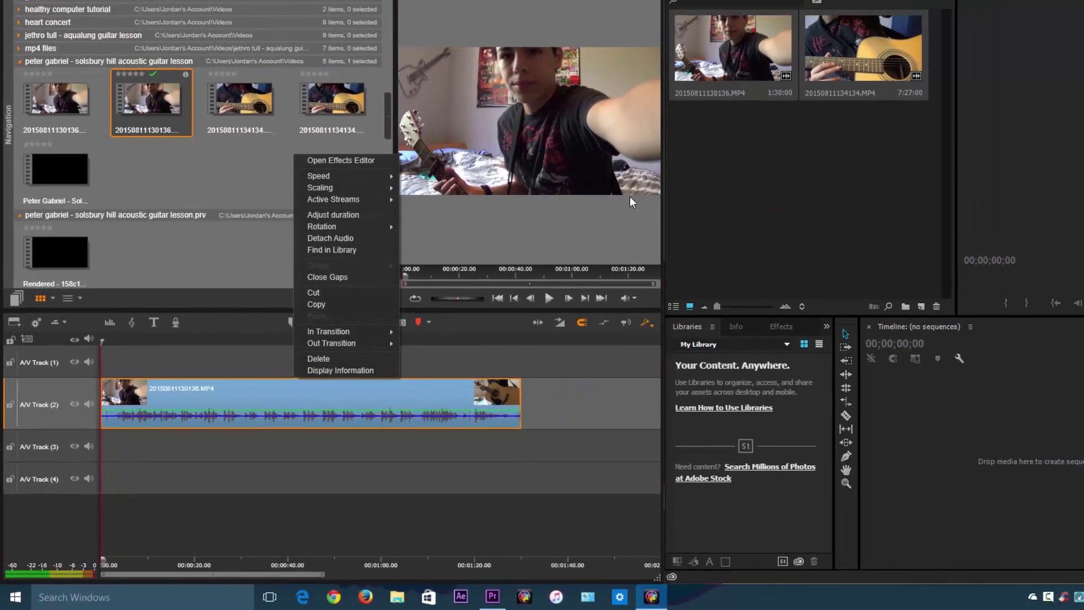
click(415, 142)
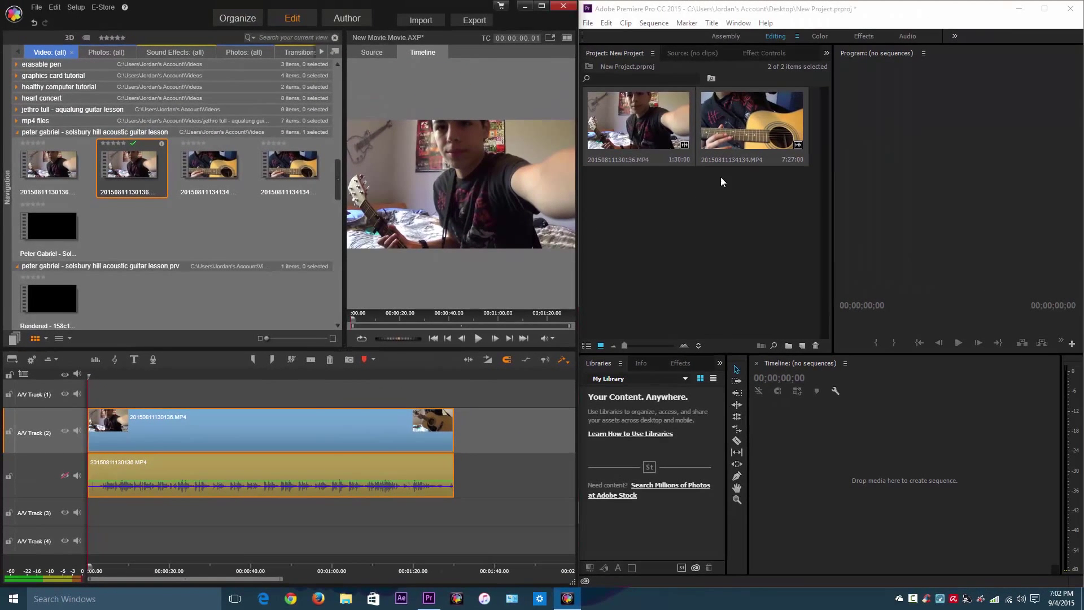
drag(633, 106, 806, 481)
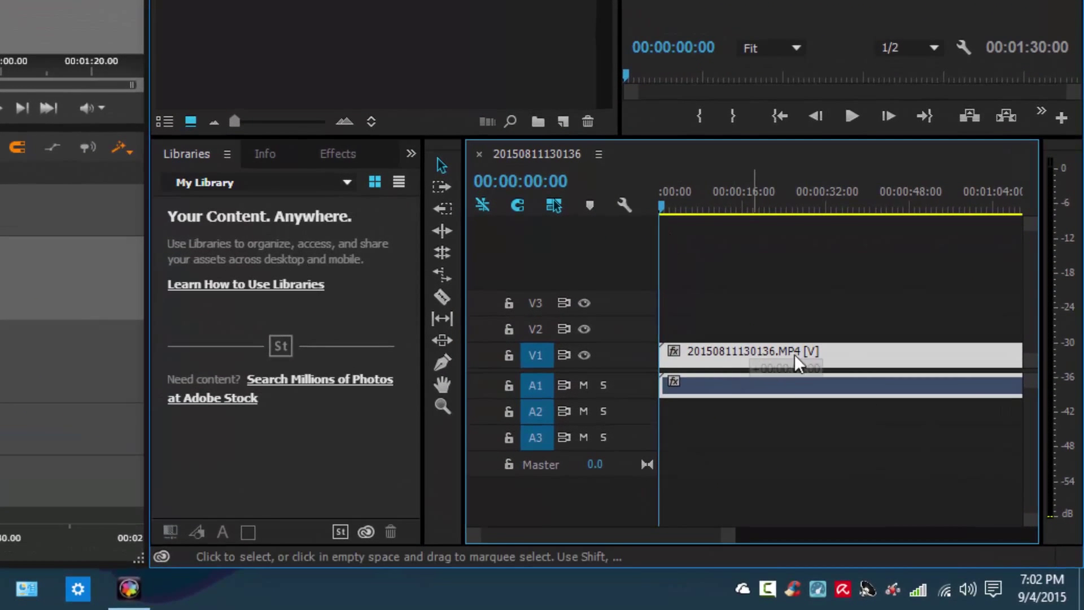
Settle the clip at 00:00:00 on V1/A1 and load it into the Source Monitor.
mouse_move(752, 358)
mouse_down()
mouse_move(967, 357)
mouse_move(731, 361)
mouse_move(992, 367)
mouse_move(757, 367)
mouse_up()
click(763, 277)
click(774, 445)
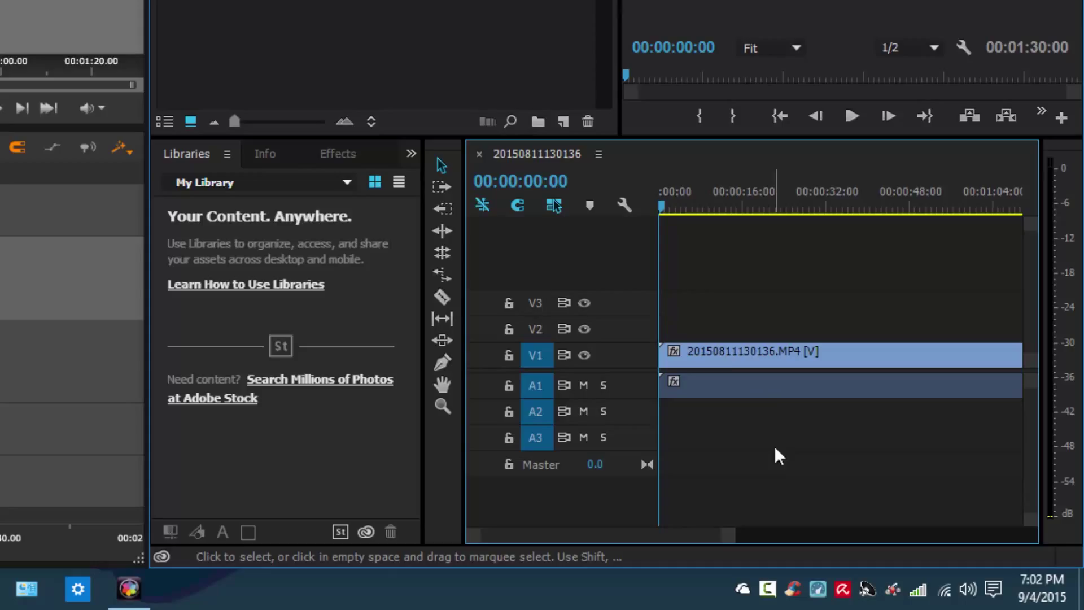
click(733, 353)
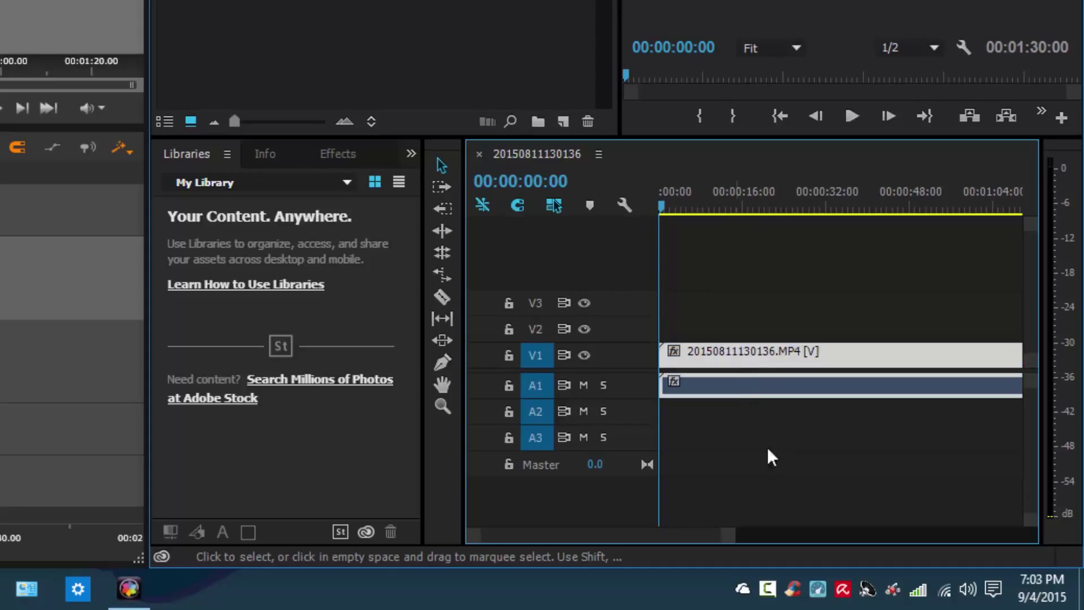
double_click(741, 350)
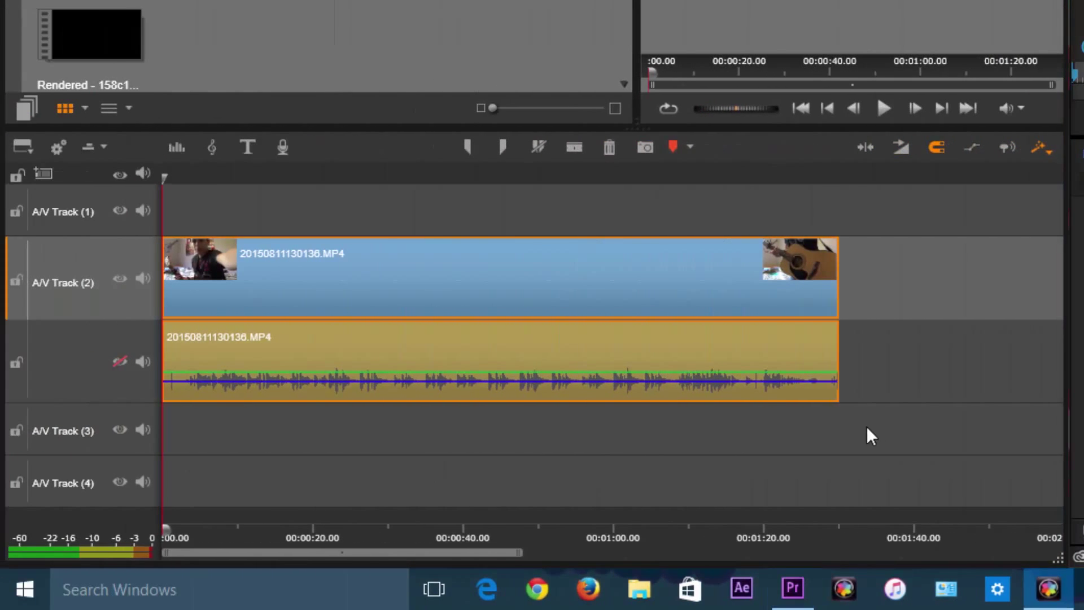
click(867, 427)
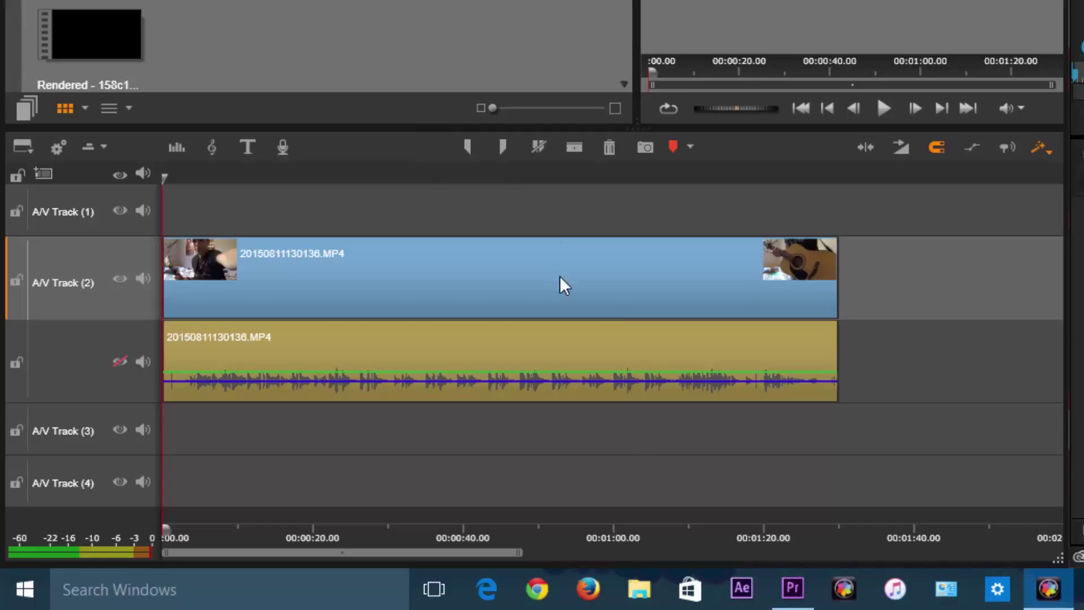
click(614, 276)
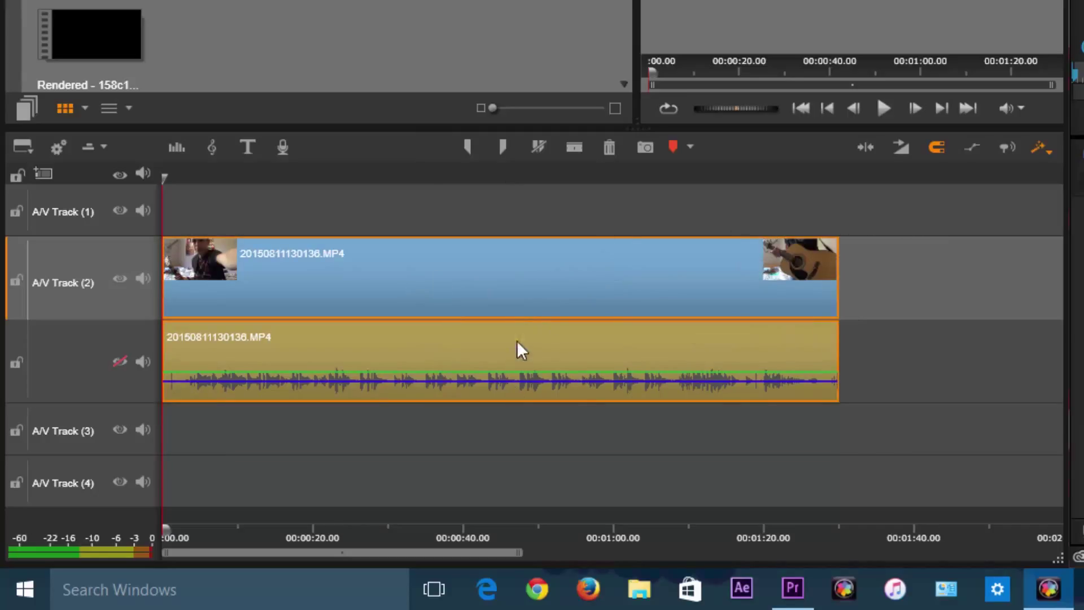
click(510, 279)
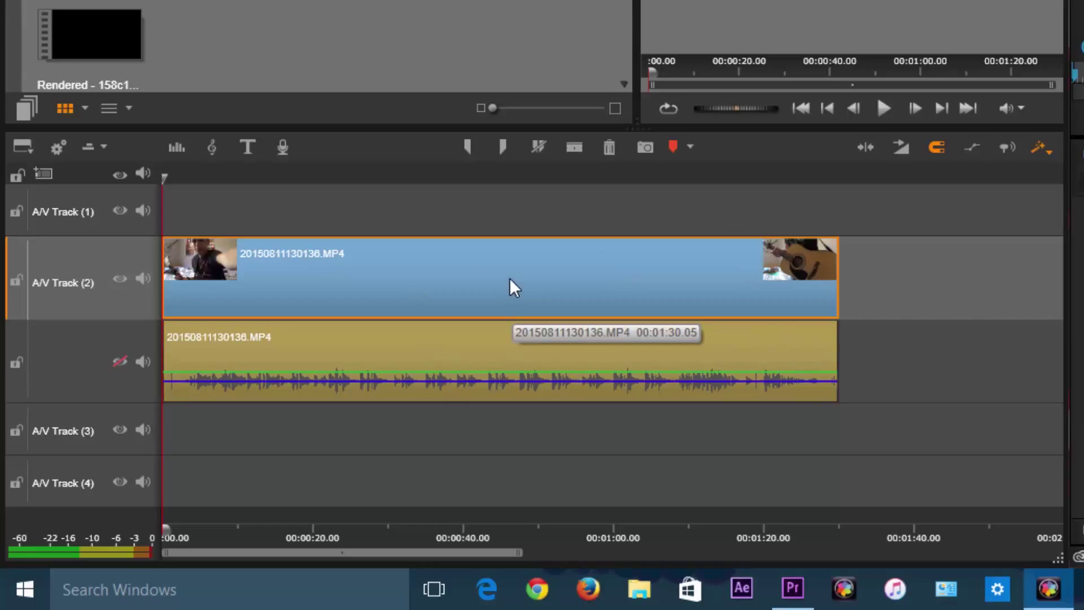
drag(507, 276, 450, 259)
click(448, 199)
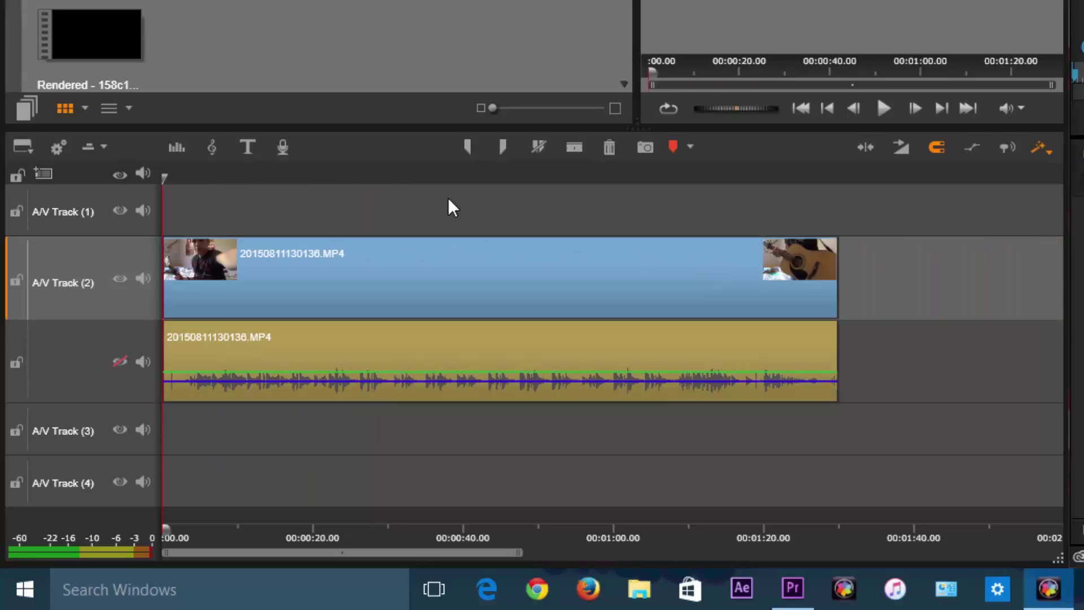
click(517, 258)
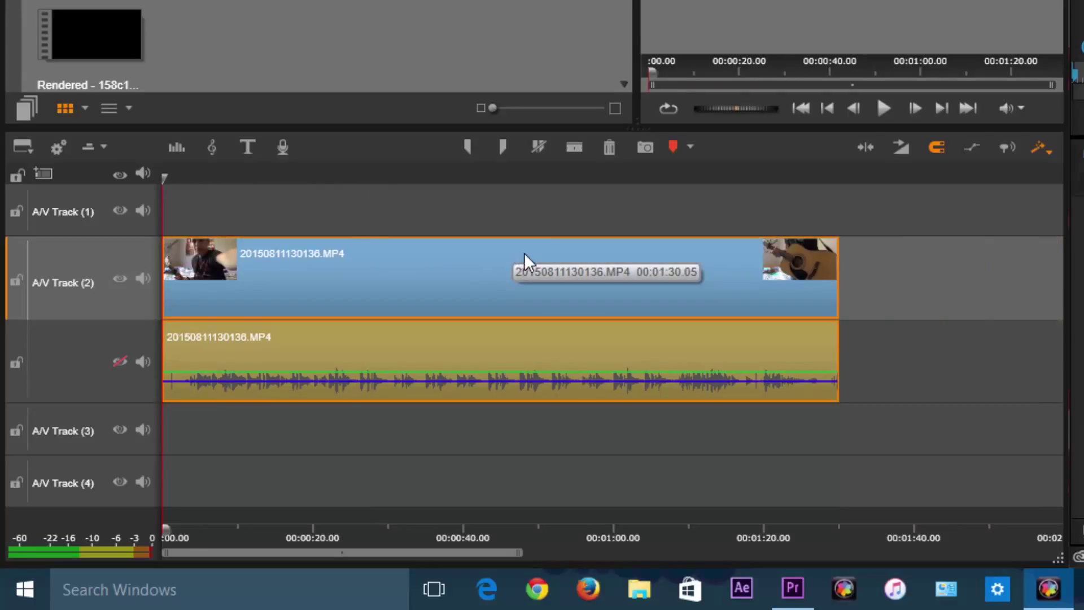
drag(605, 254, 469, 264)
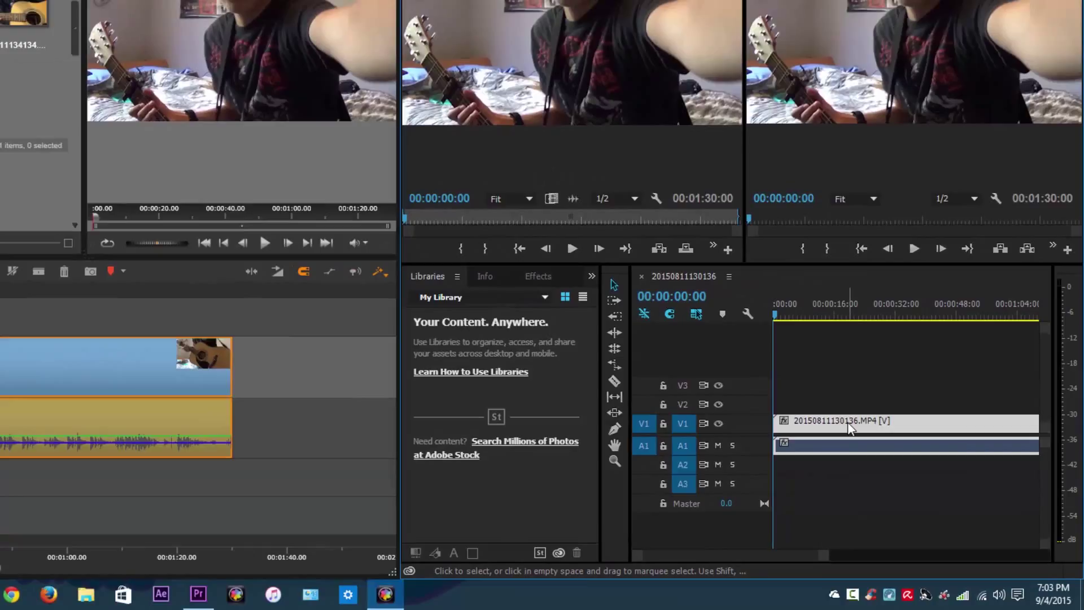
In Premiere, unlink the V1 clip's audio from its video.
click(850, 428)
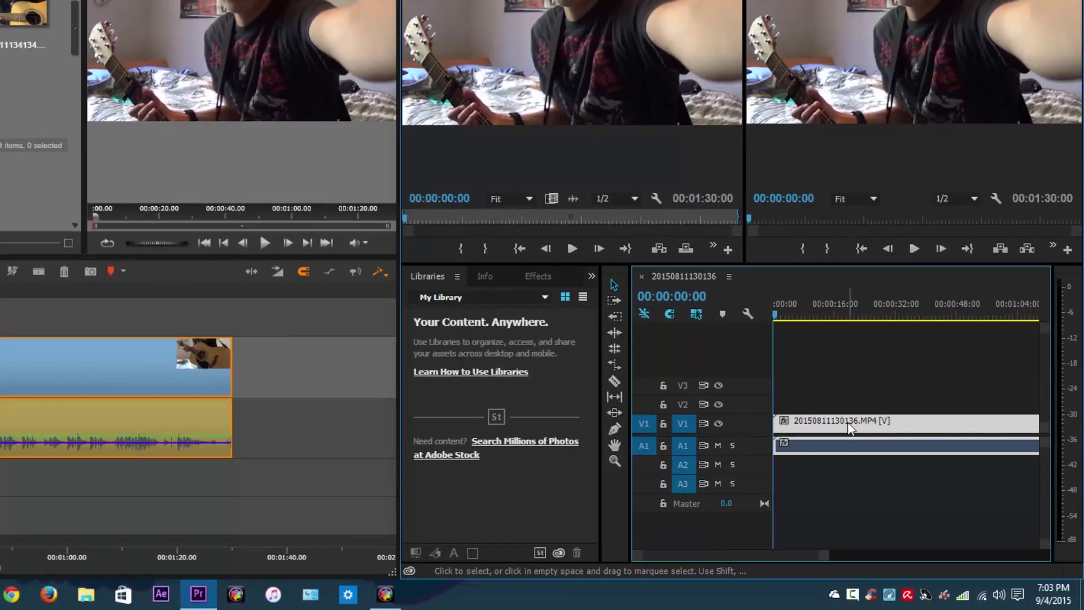
right_click(819, 416)
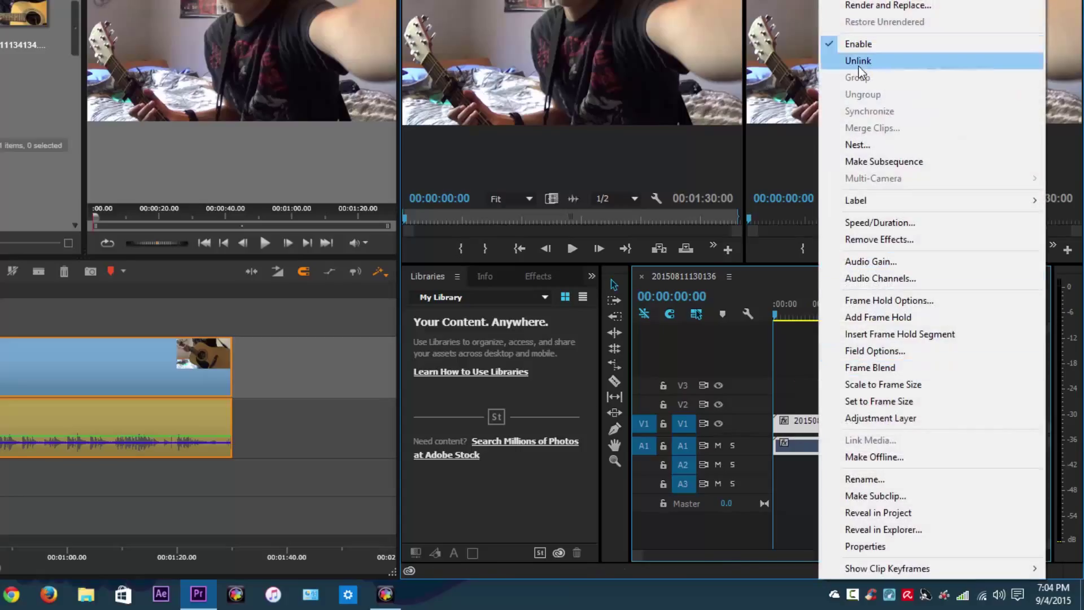
click(858, 61)
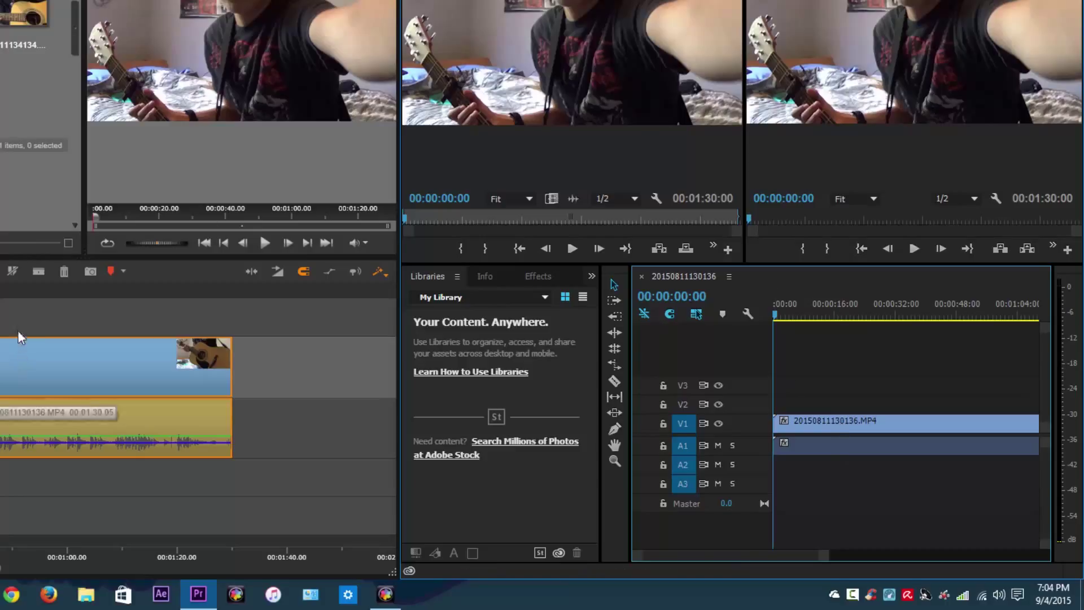
Deselect the clip in Pinnacle's timeline and show Premiere's Effects panel folders.
click(48, 468)
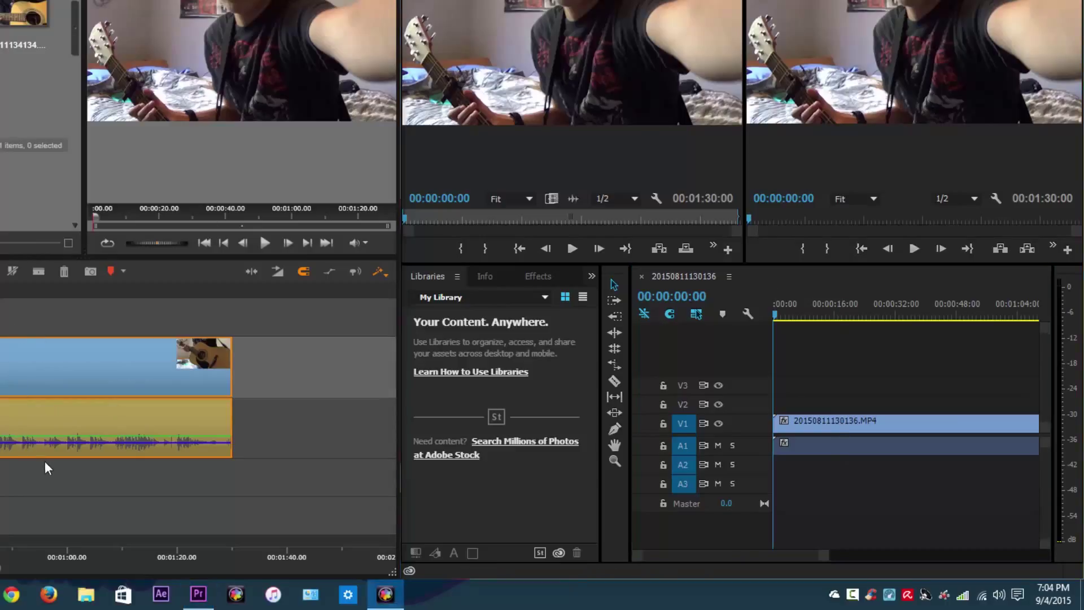
click(48, 468)
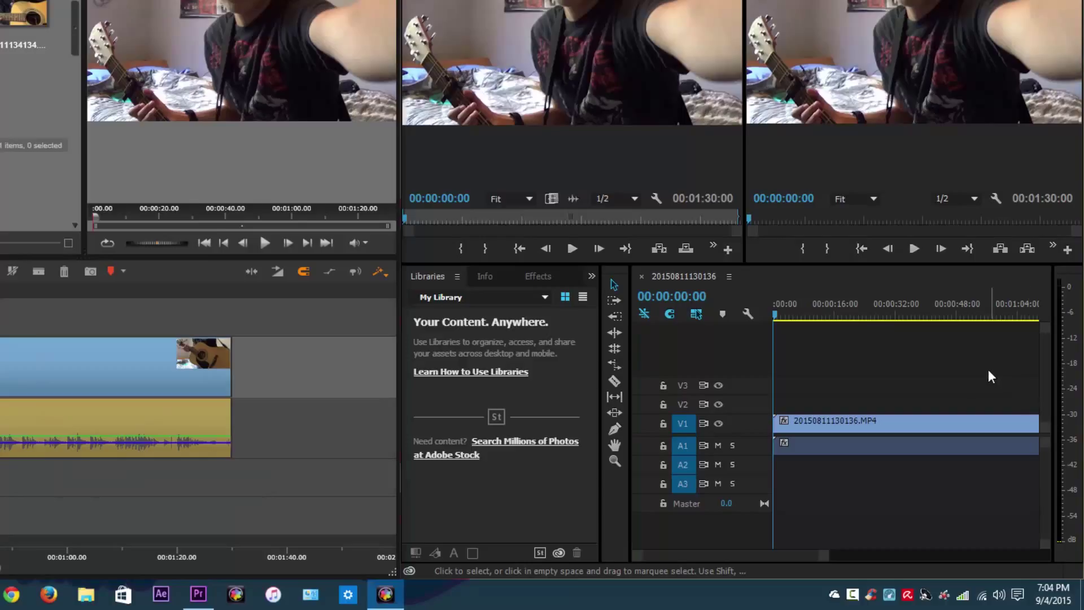
click(534, 276)
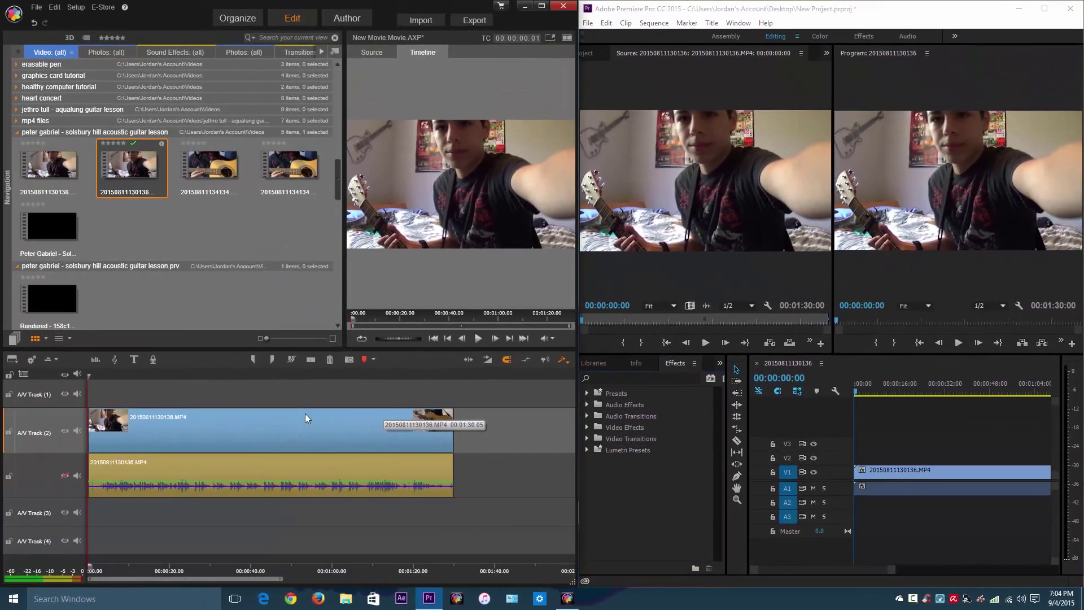
Open Pinnacle's Effects Editor for 20150811130136.mp4, reopening it after a first cancel.
right_click(30, 351)
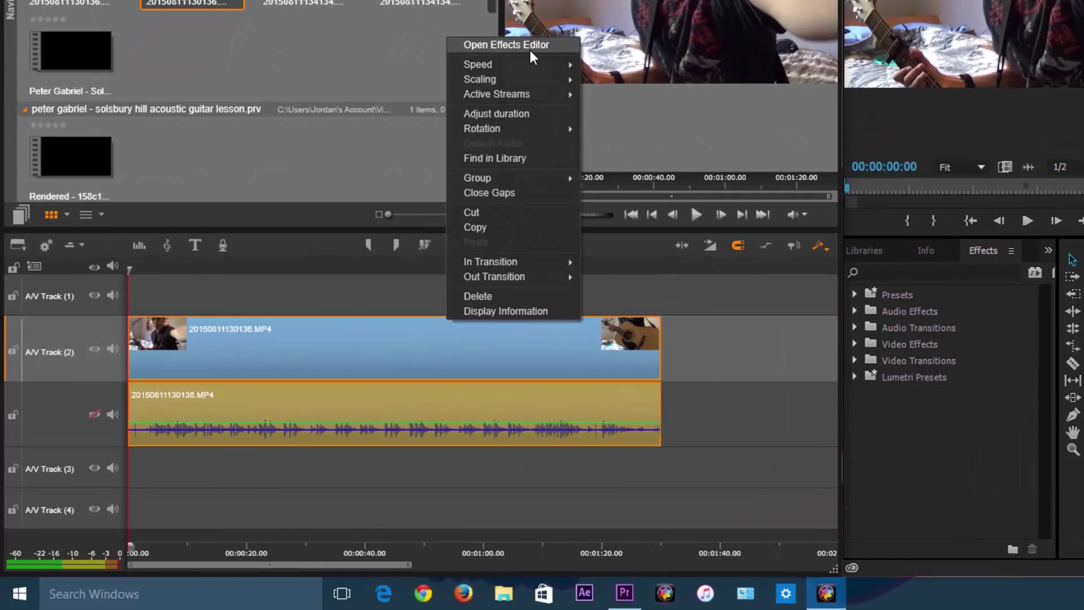
click(530, 50)
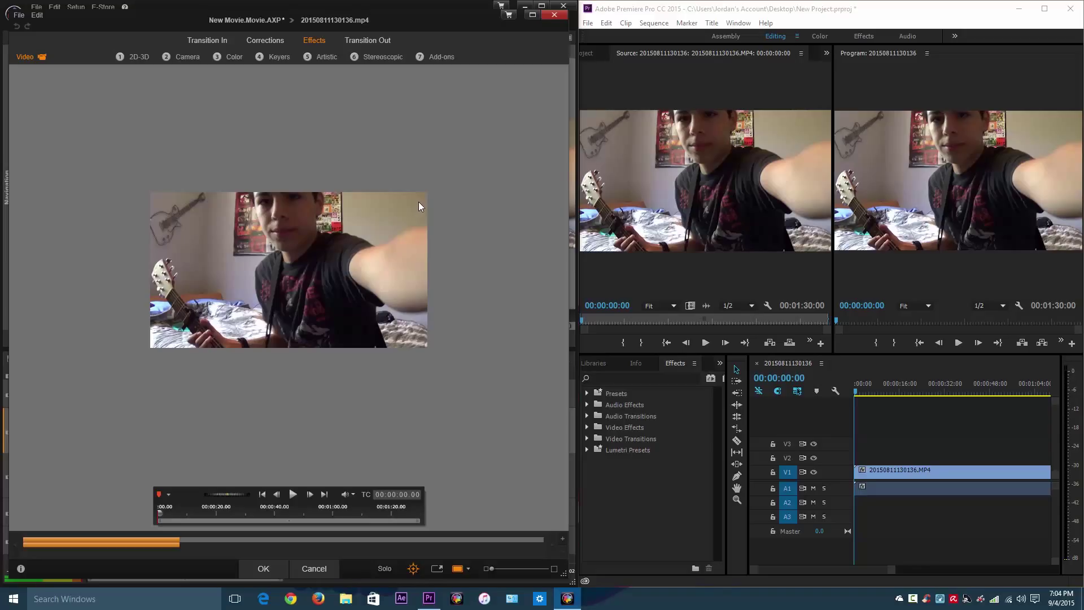
click(554, 17)
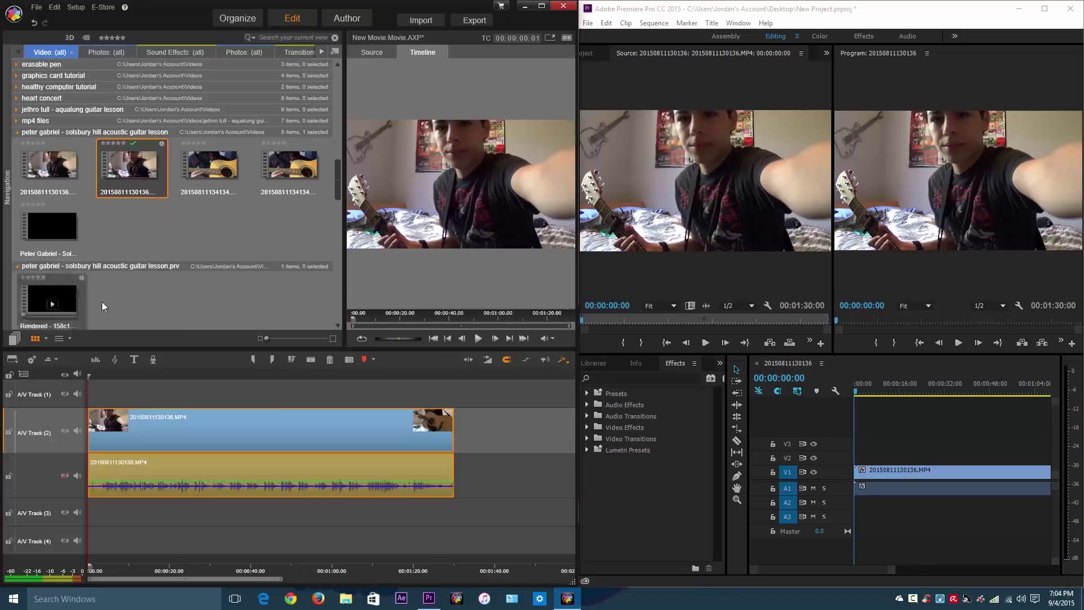
right_click(272, 408)
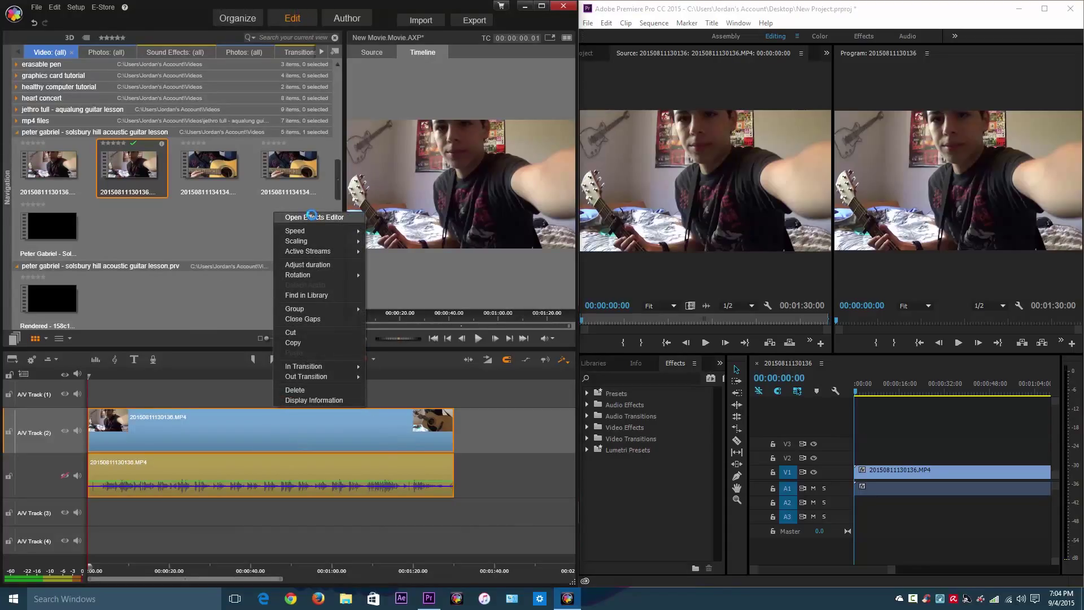
click(314, 217)
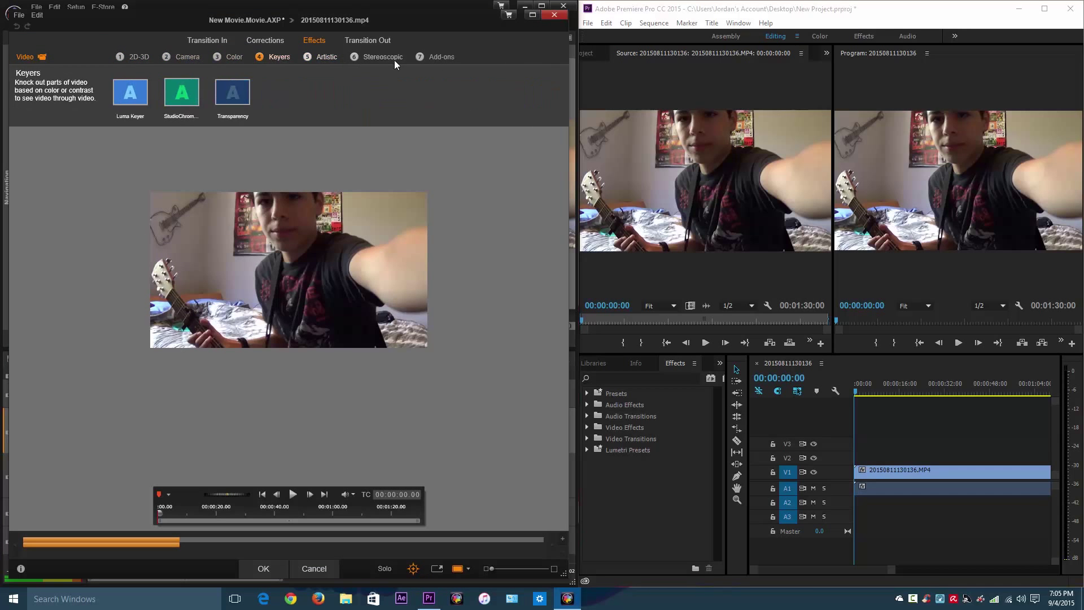
Browse the Keyers and Add-ons groups, then display the Color effects like Sepia and Duo Chrome.
mouse_move(428, 62)
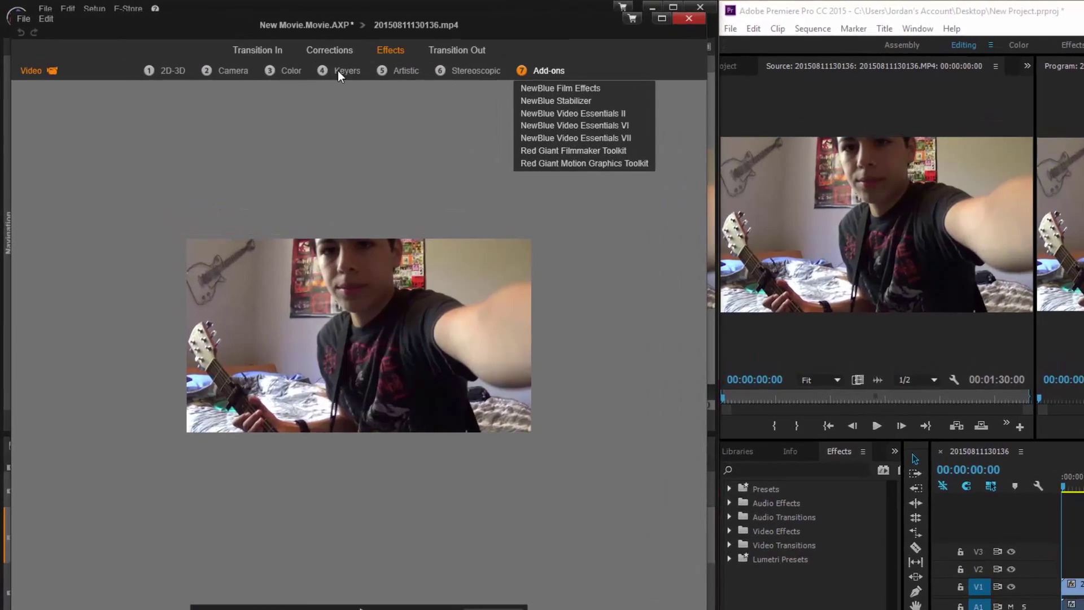
mouse_move(278, 56)
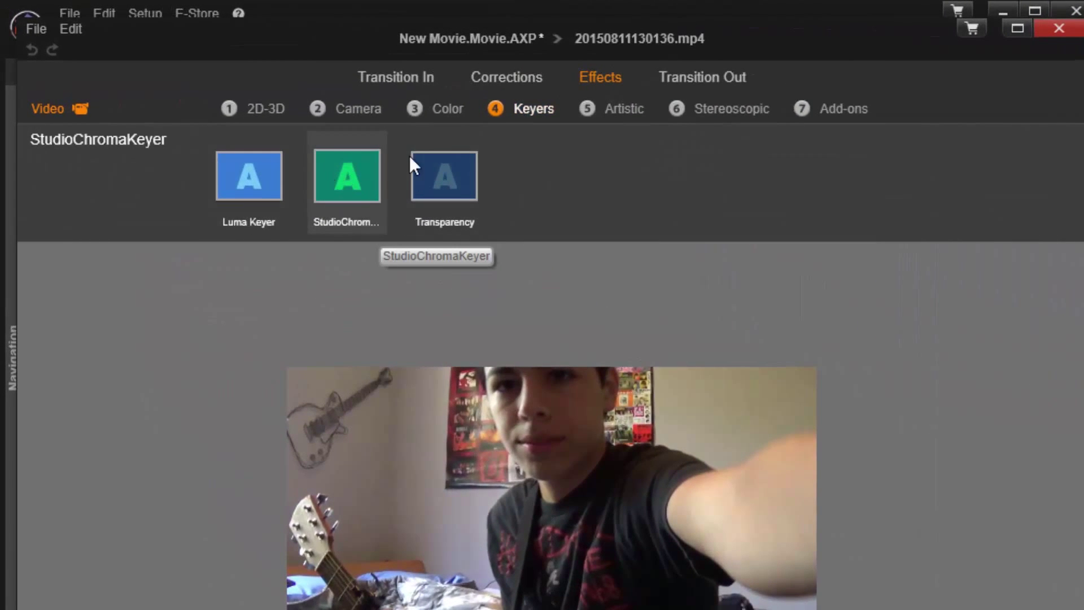
mouse_move(841, 110)
click(830, 153)
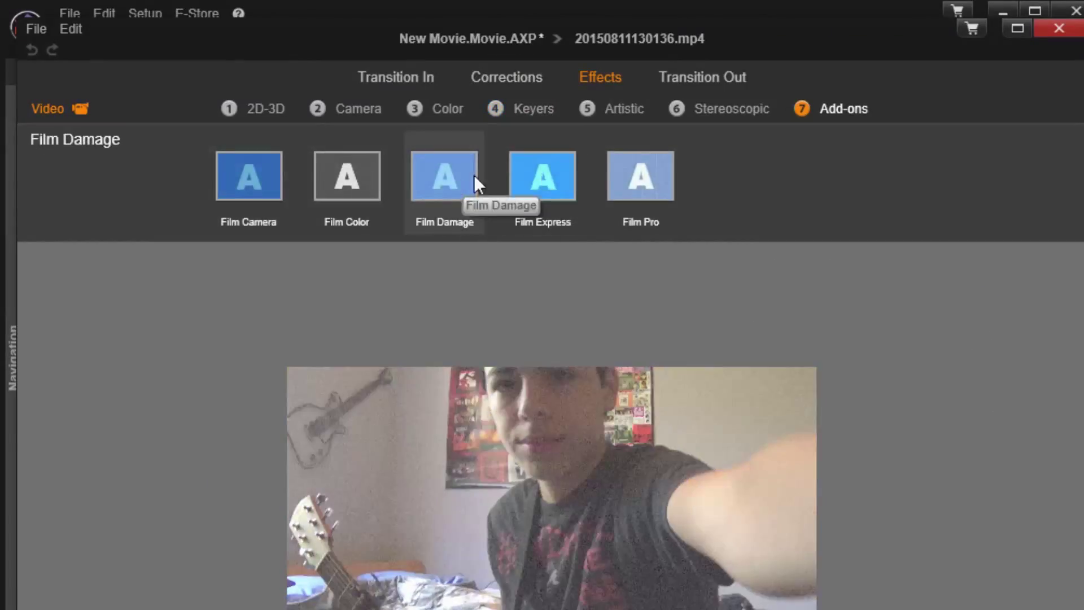
click(452, 115)
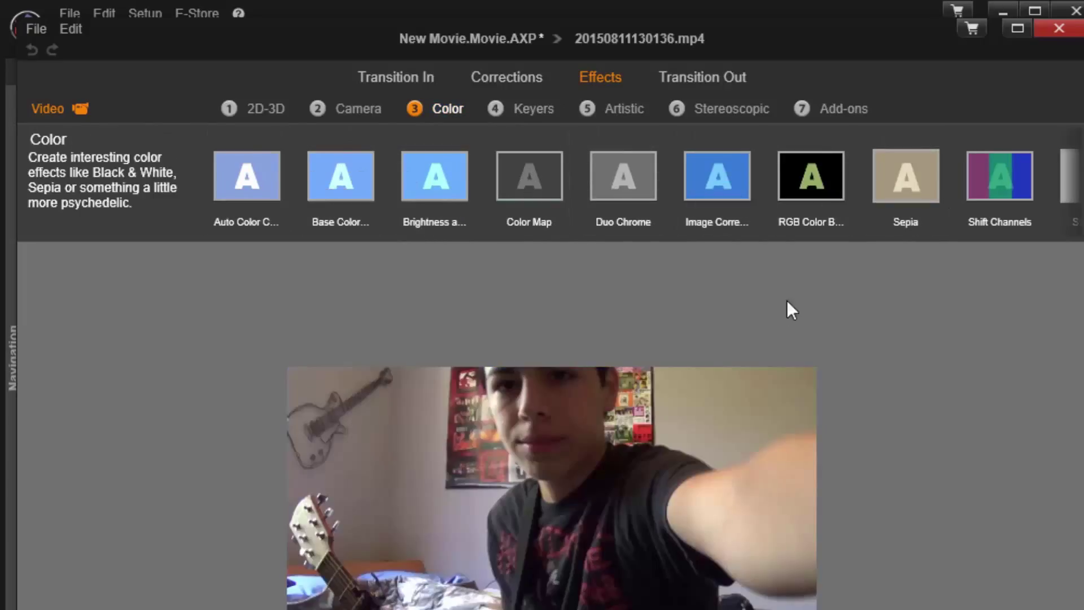
click(247, 190)
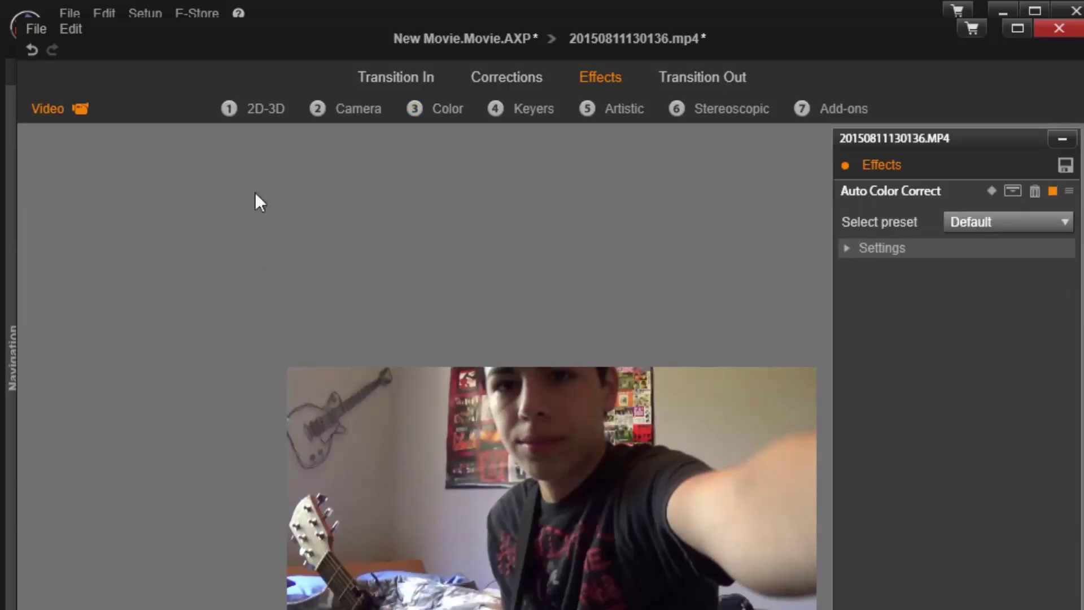
click(855, 255)
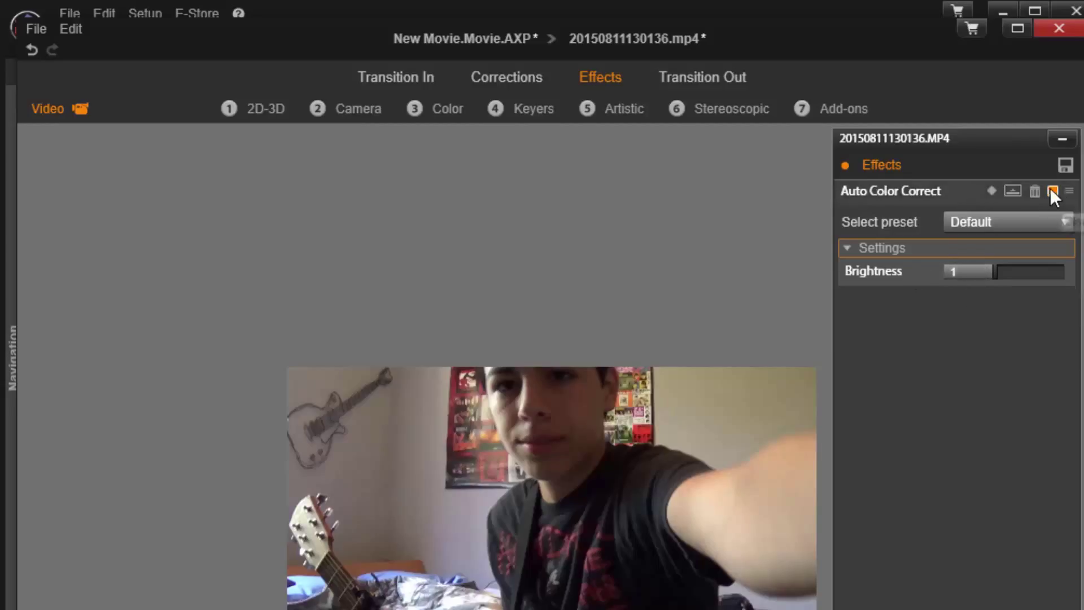
click(1035, 191)
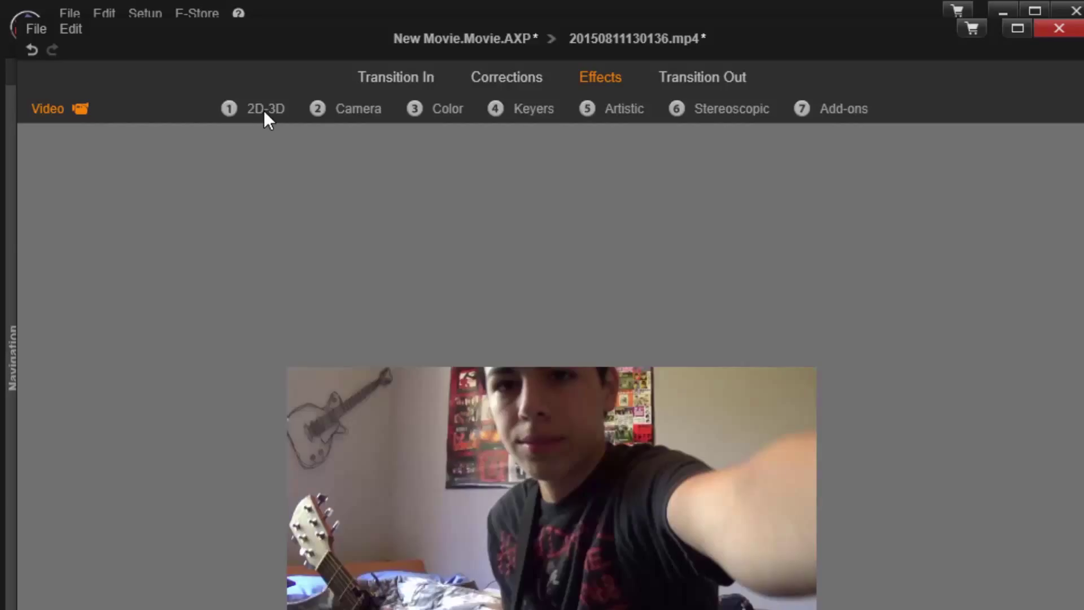
mouse_move(441, 113)
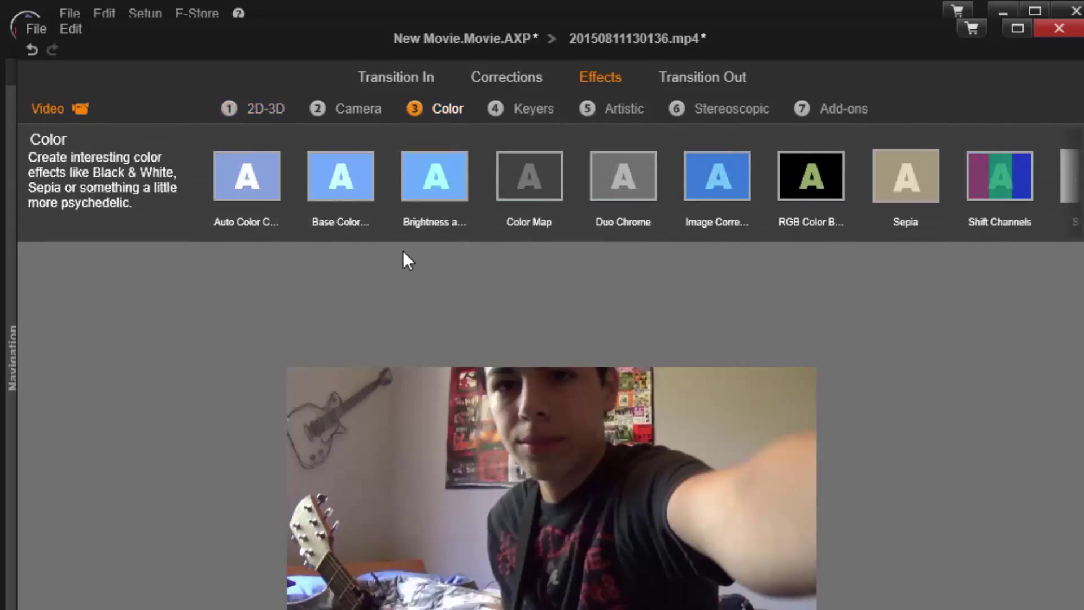
click(435, 179)
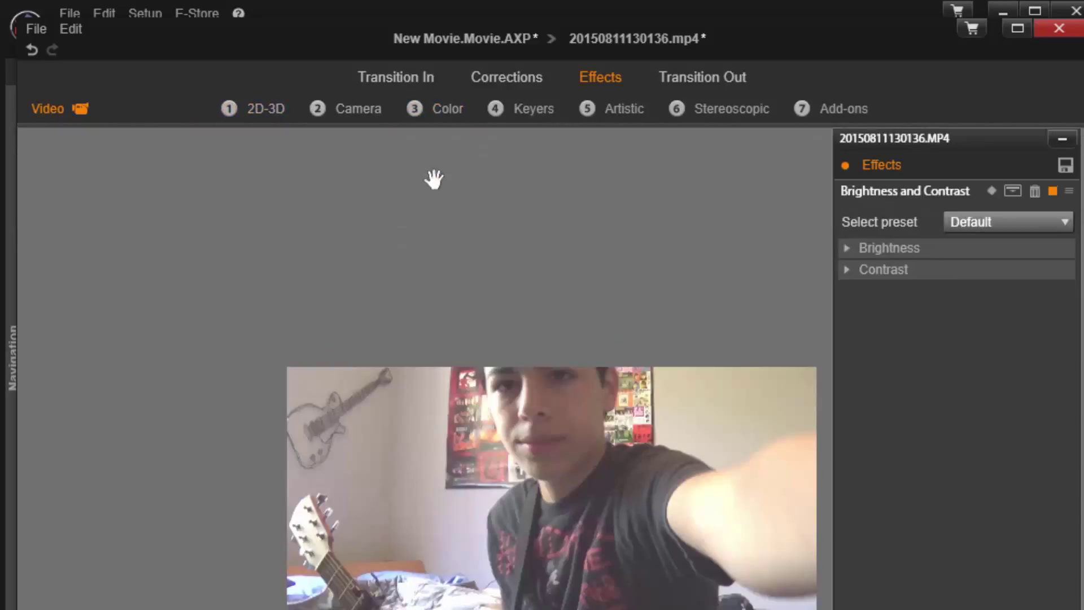
click(870, 252)
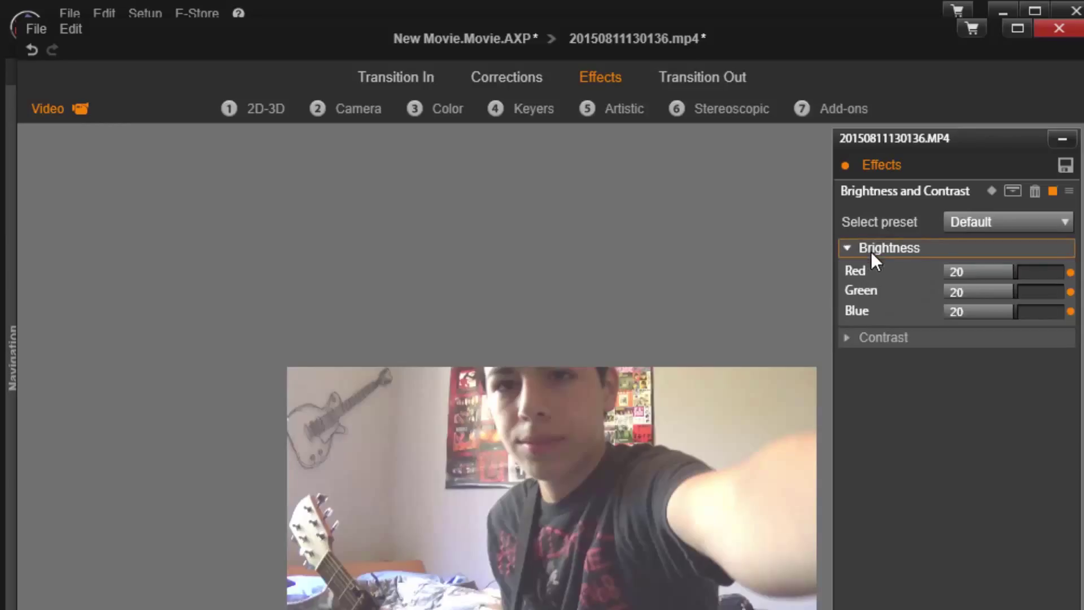
click(879, 338)
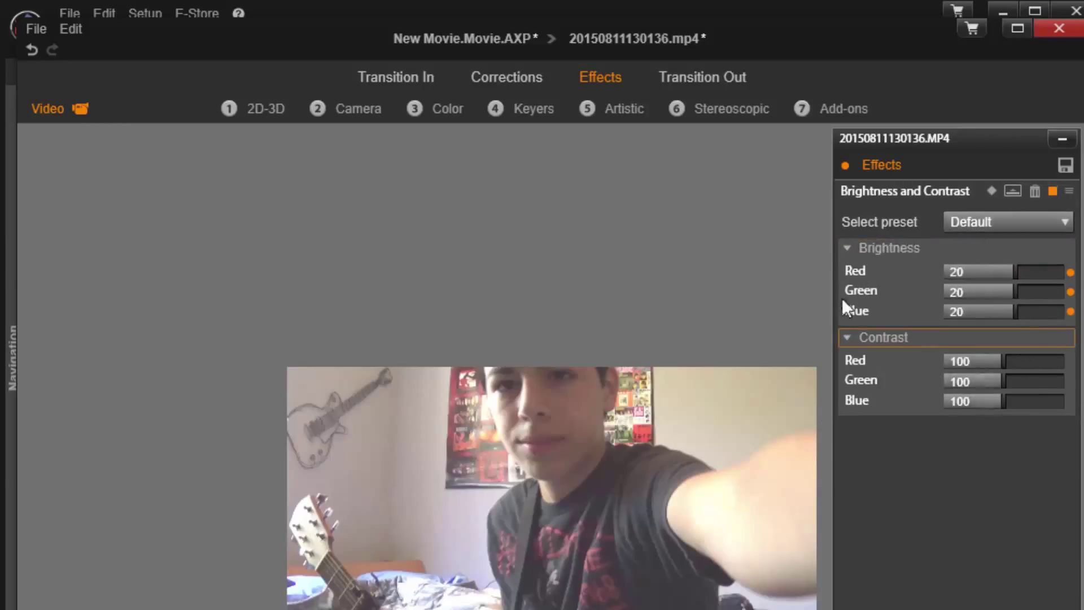
click(1034, 192)
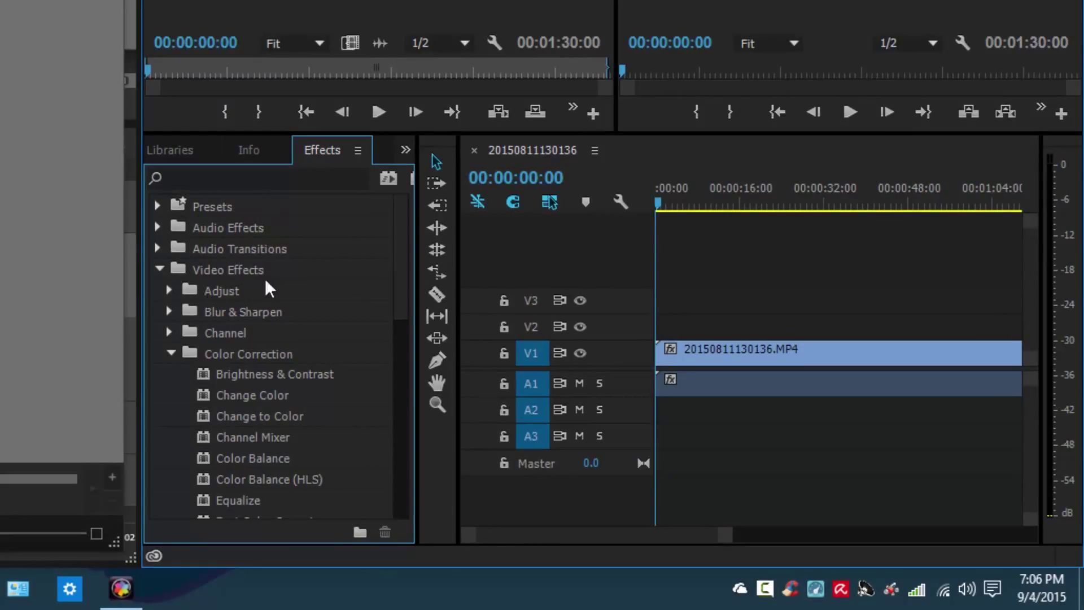
Drag Brightness & Contrast from Color Correction onto the 20150811130136.MP4 clip on V1.
scroll(271, 330, down, 2)
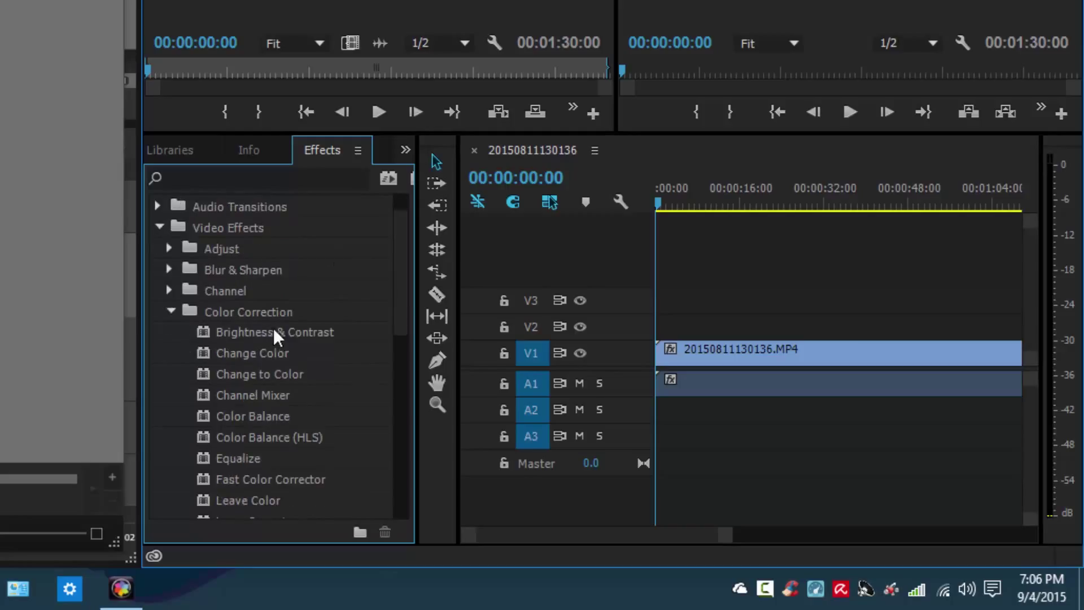
scroll(297, 398, down, 2)
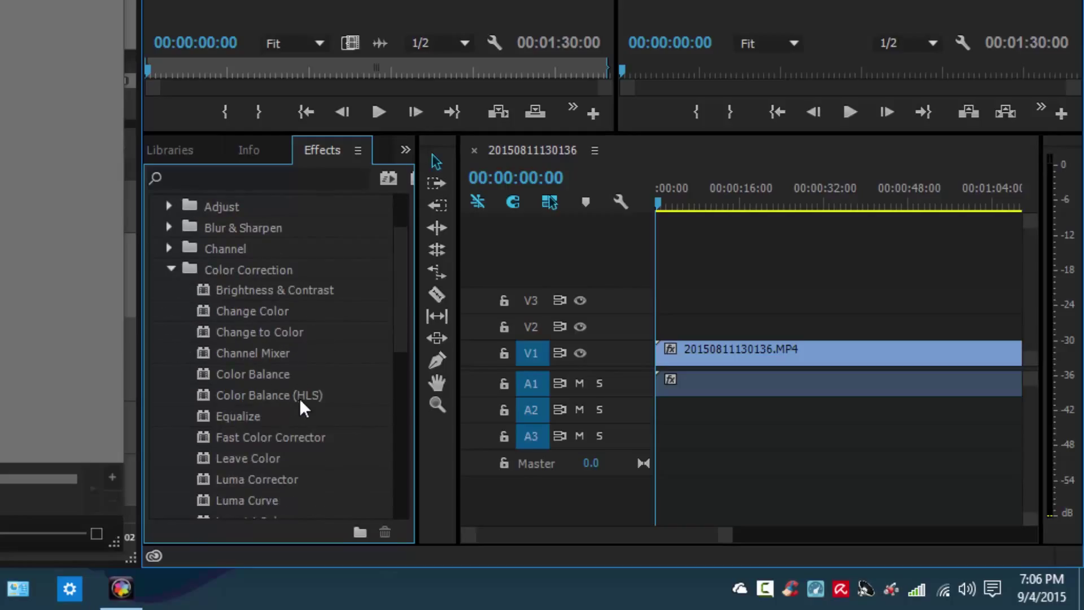
scroll(239, 440, down, 2)
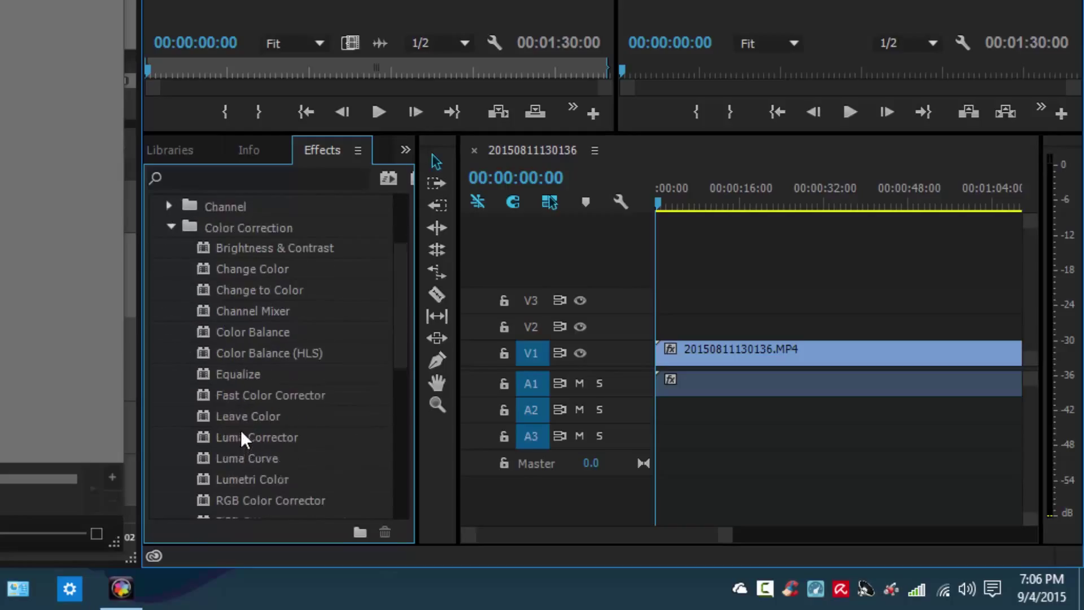
scroll(241, 438, down, 3)
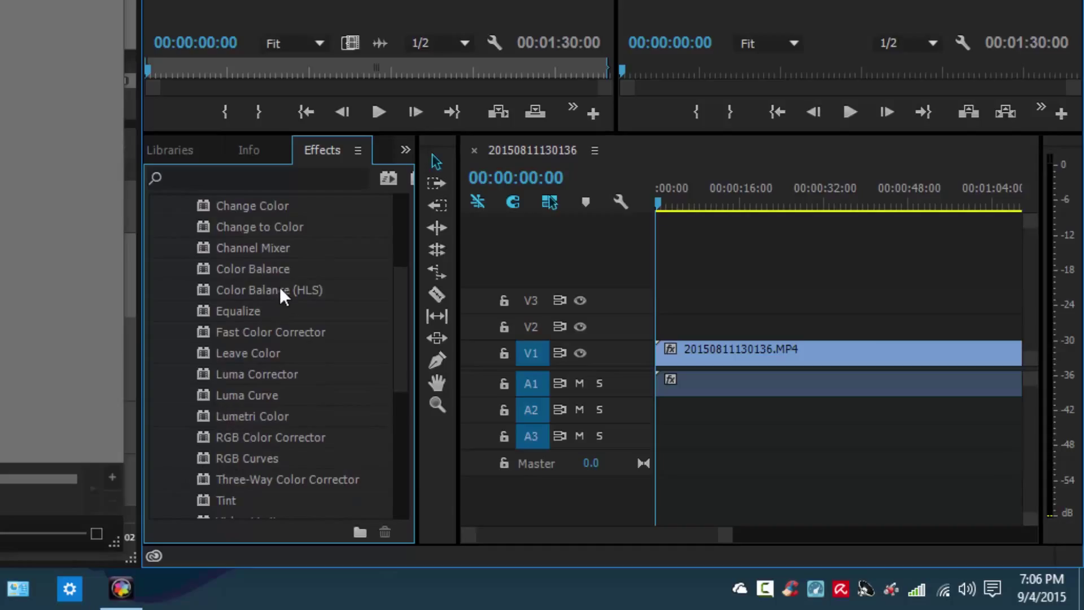
scroll(280, 287, up, 2)
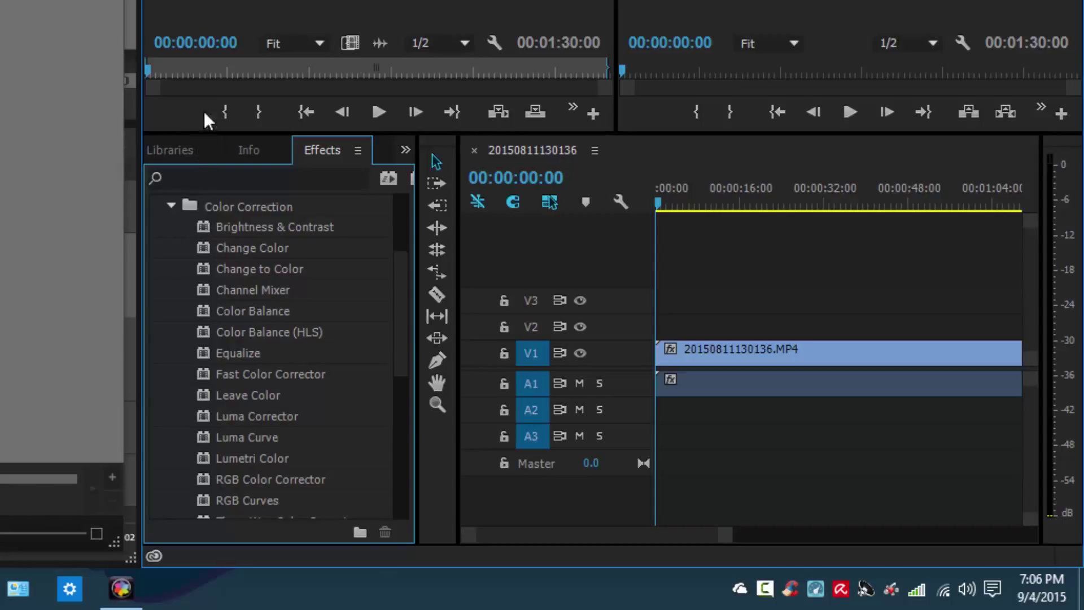
click(205, 224)
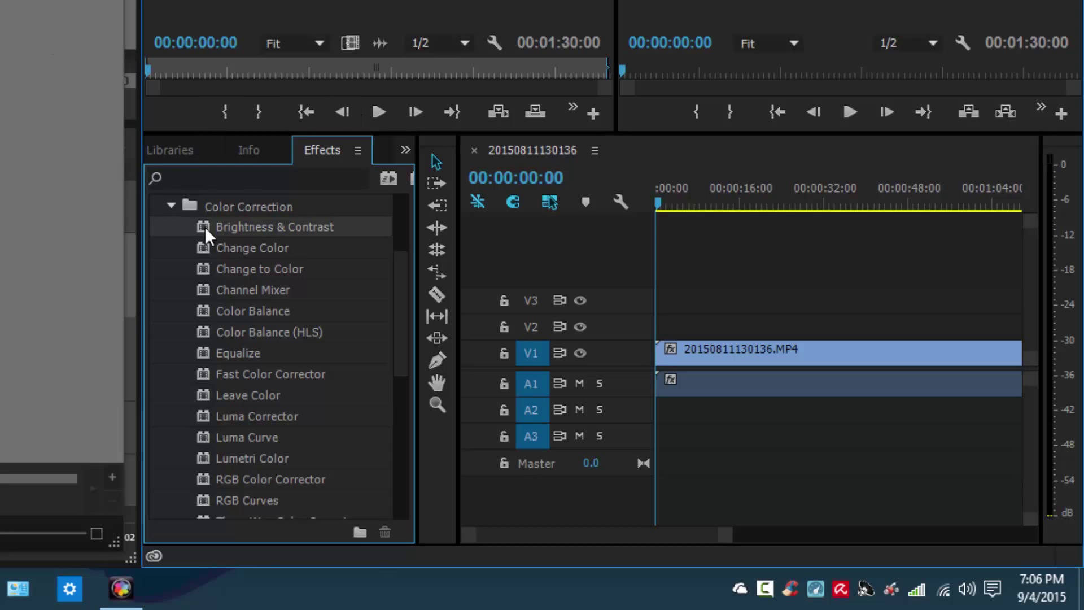
drag(204, 226, 740, 359)
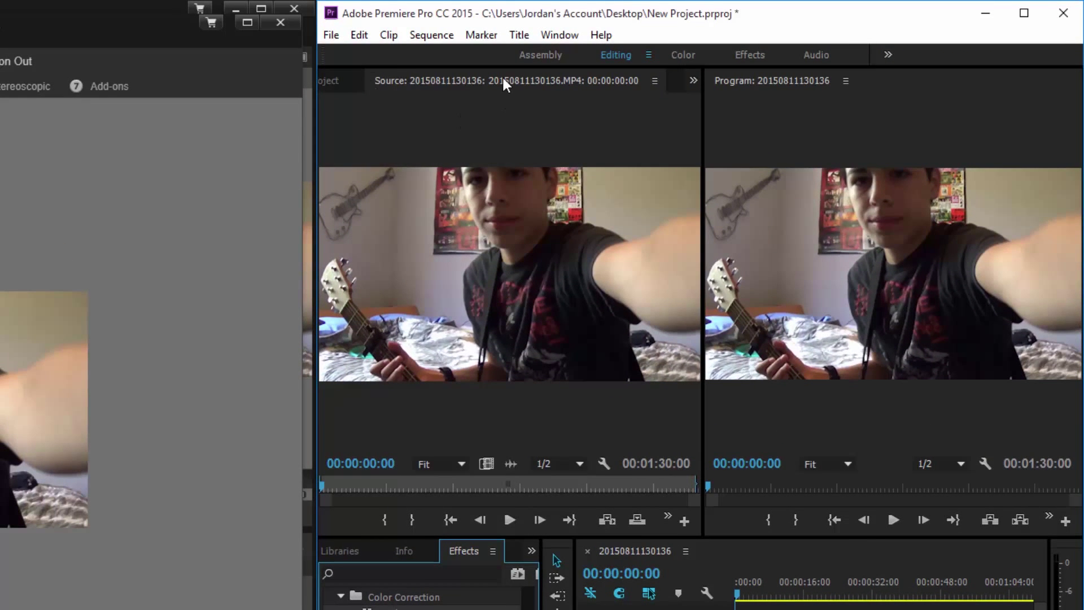
Open Effect Controls, expand the Brightness and Contrast sliders, then delete that effect.
click(692, 83)
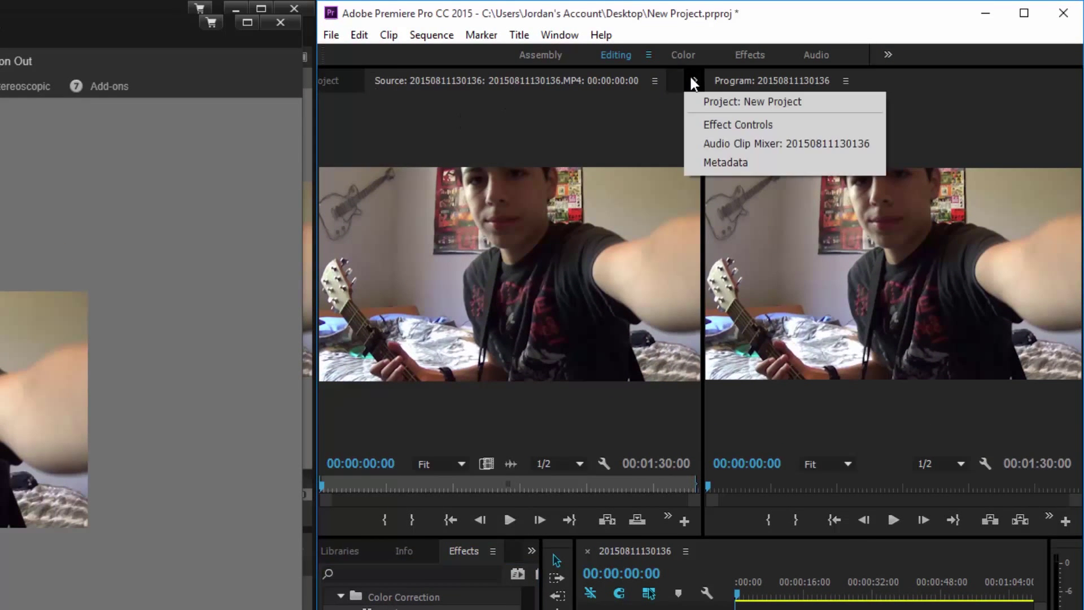
click(705, 120)
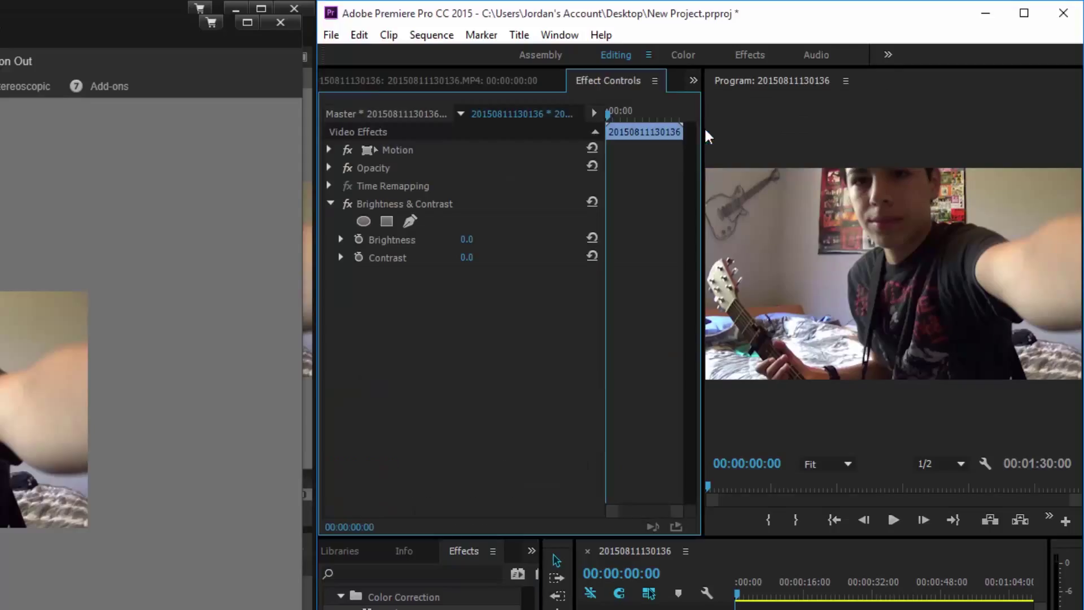
click(339, 256)
click(341, 240)
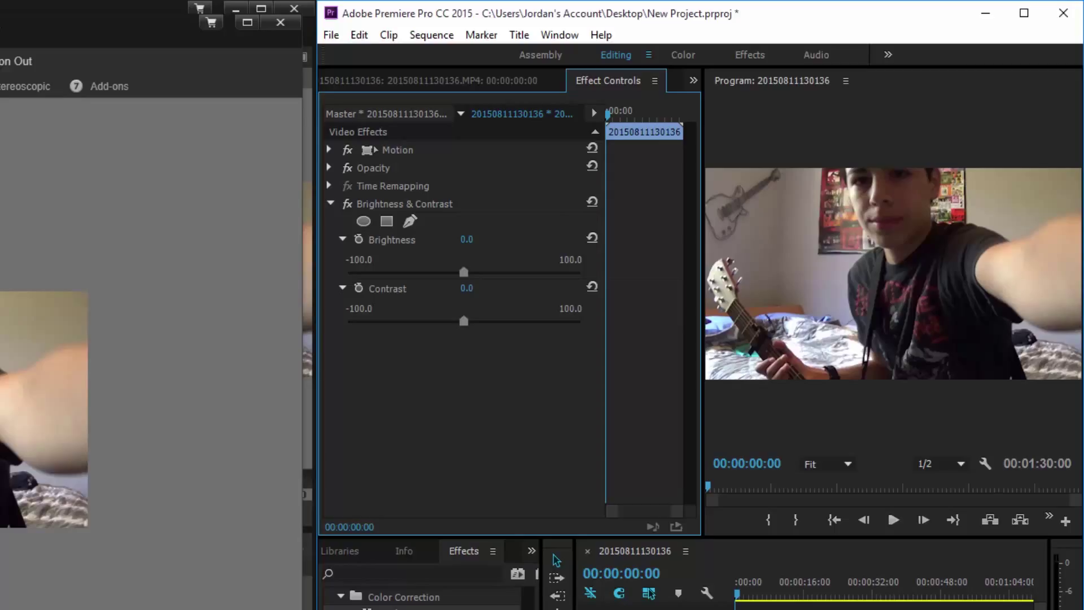
click(444, 214)
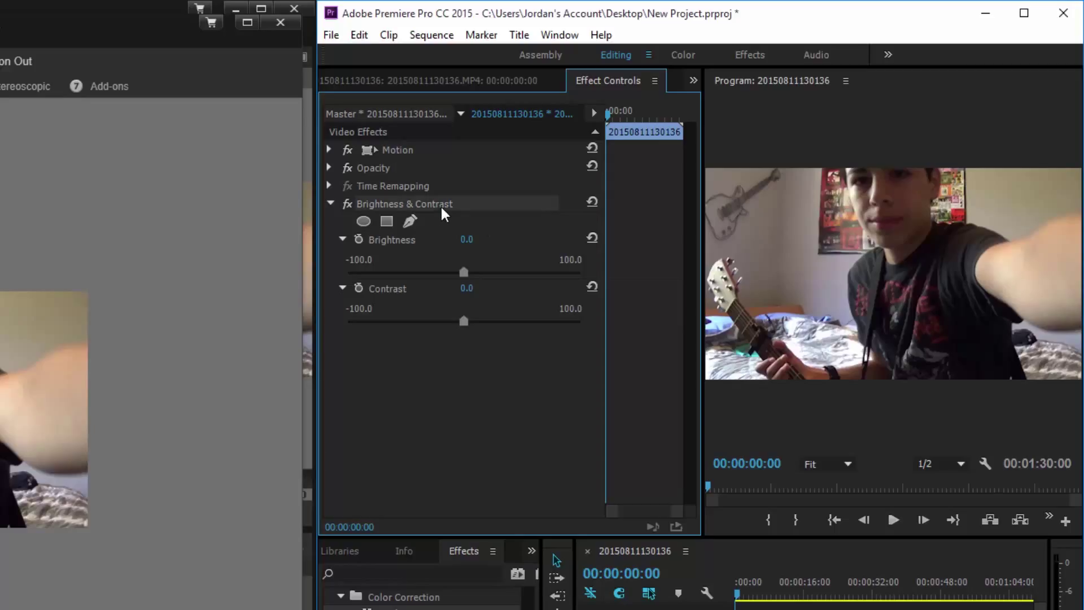
key(Delete)
Adjust the Three-Way Color Corrector's Input Levels black, white and midtone sliders.
scroll(418, 595, down, 1)
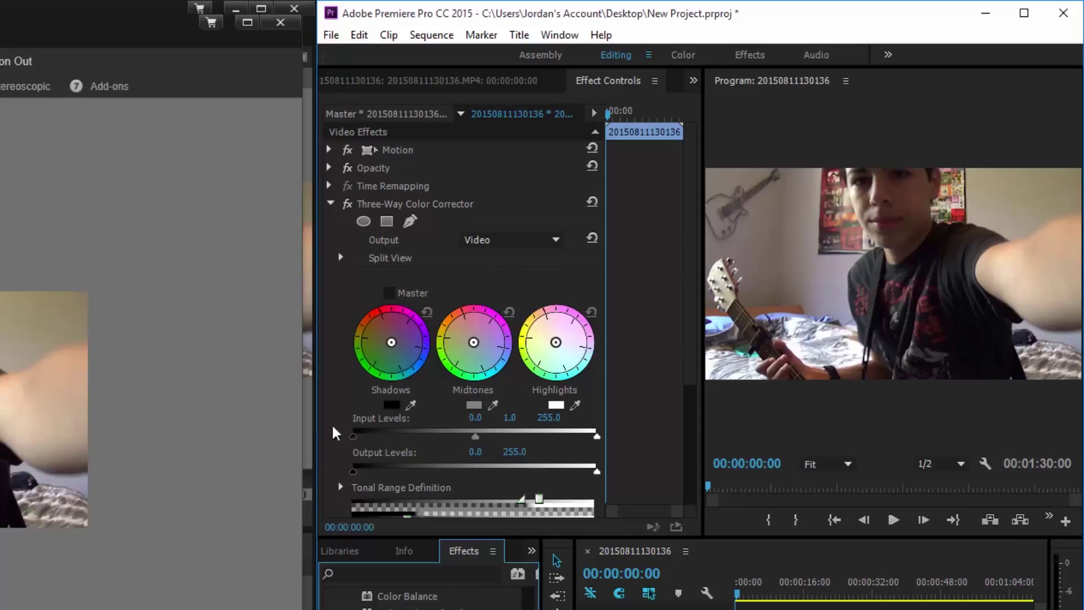
mouse_move(353, 436)
mouse_down()
mouse_move(383, 445)
mouse_move(360, 443)
mouse_up()
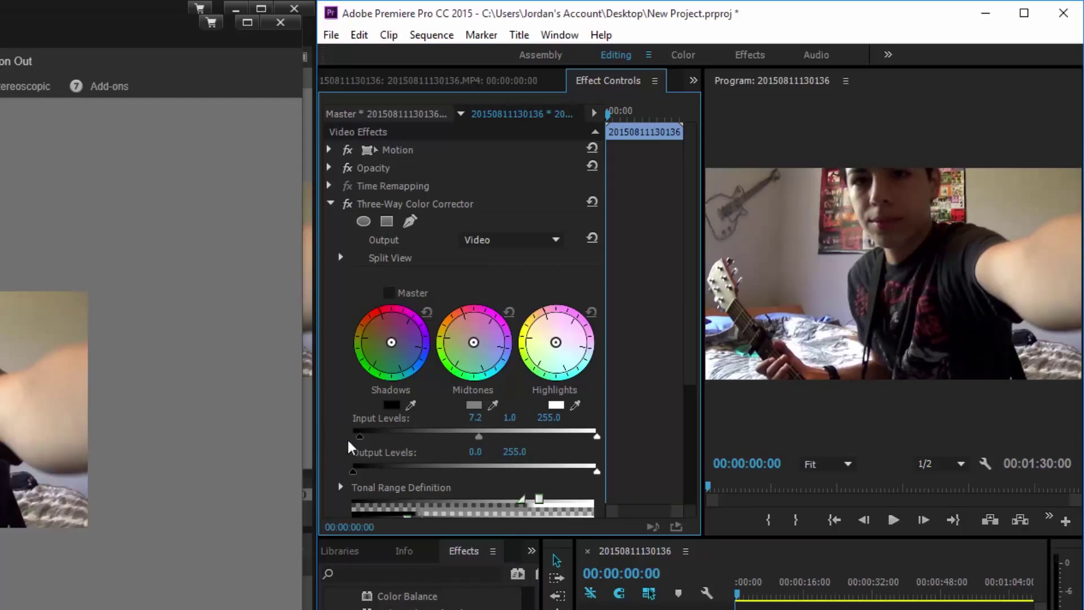
mouse_move(363, 444)
mouse_down()
mouse_move(384, 442)
mouse_move(356, 444)
mouse_up()
drag(595, 434, 525, 435)
mouse_move(439, 434)
mouse_down()
mouse_move(465, 439)
mouse_move(432, 439)
mouse_move(451, 439)
mouse_up()
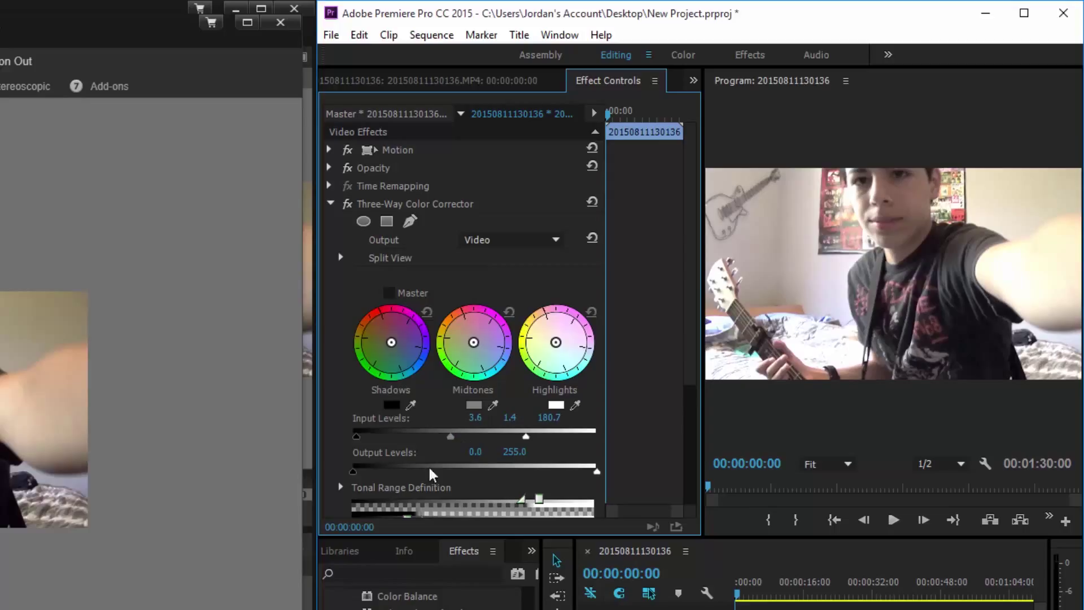
Delete the Three-Way Color Corrector, leaving Motion, Opacity and Time Remapping.
scroll(483, 346, down, 5)
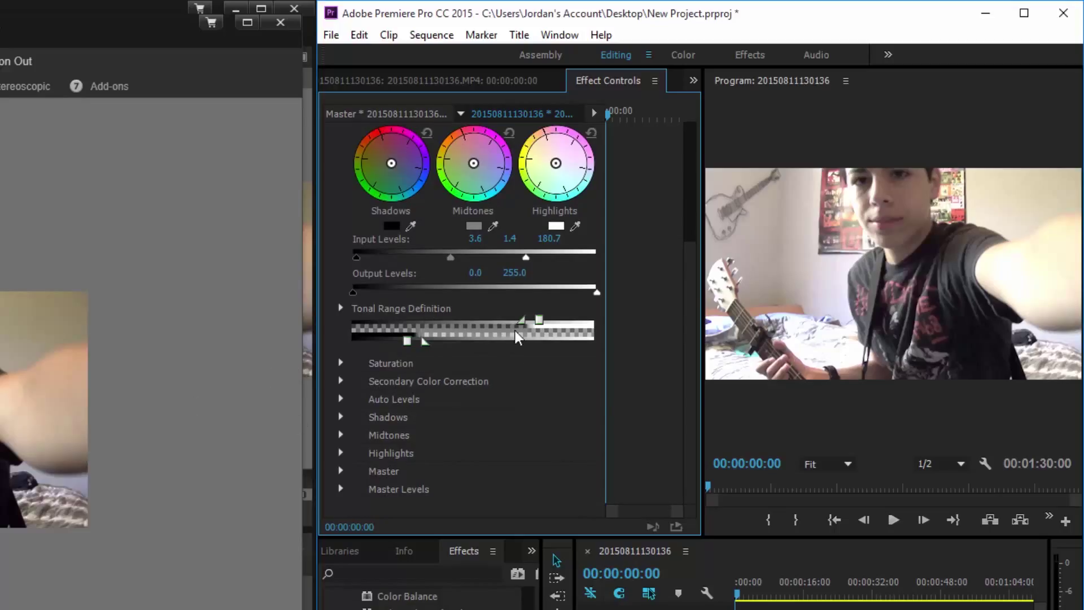
scroll(517, 337, up, 3)
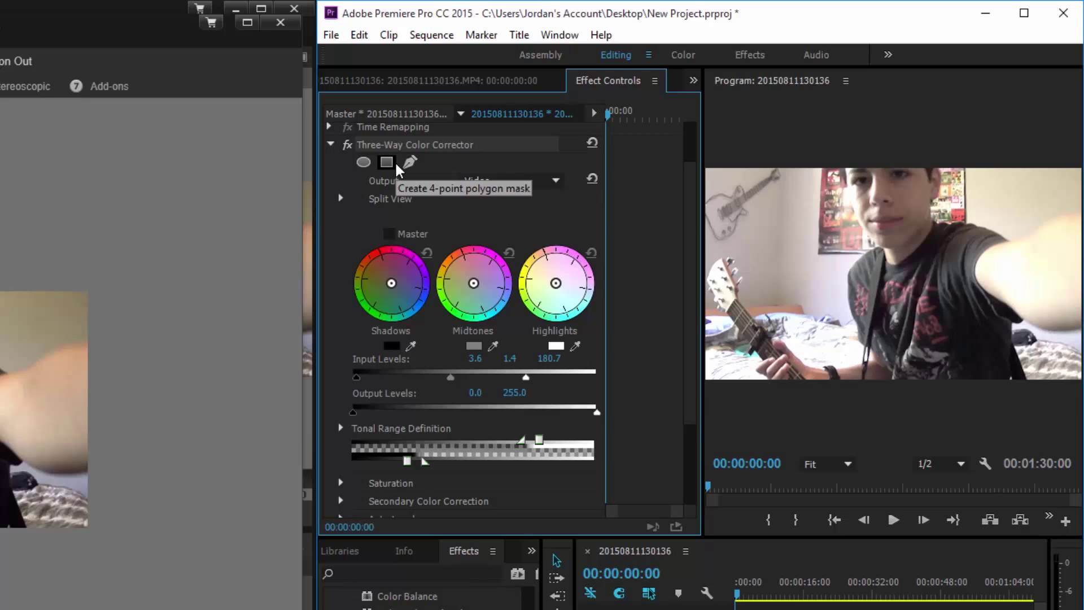
key(Delete)
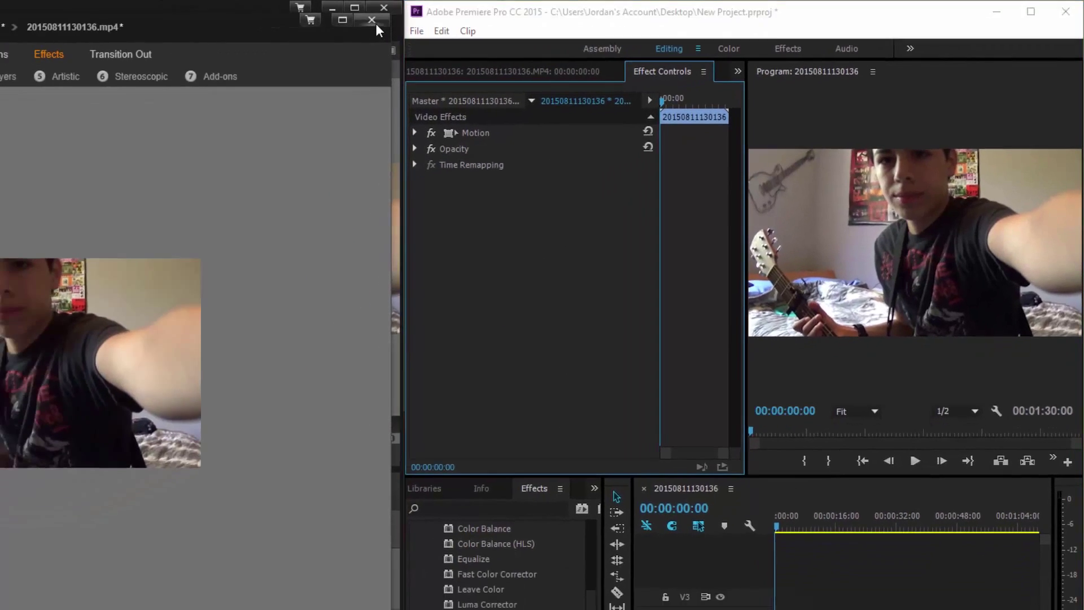
Close the clip's effects editor and discard its changes with Don't Save.
click(280, 22)
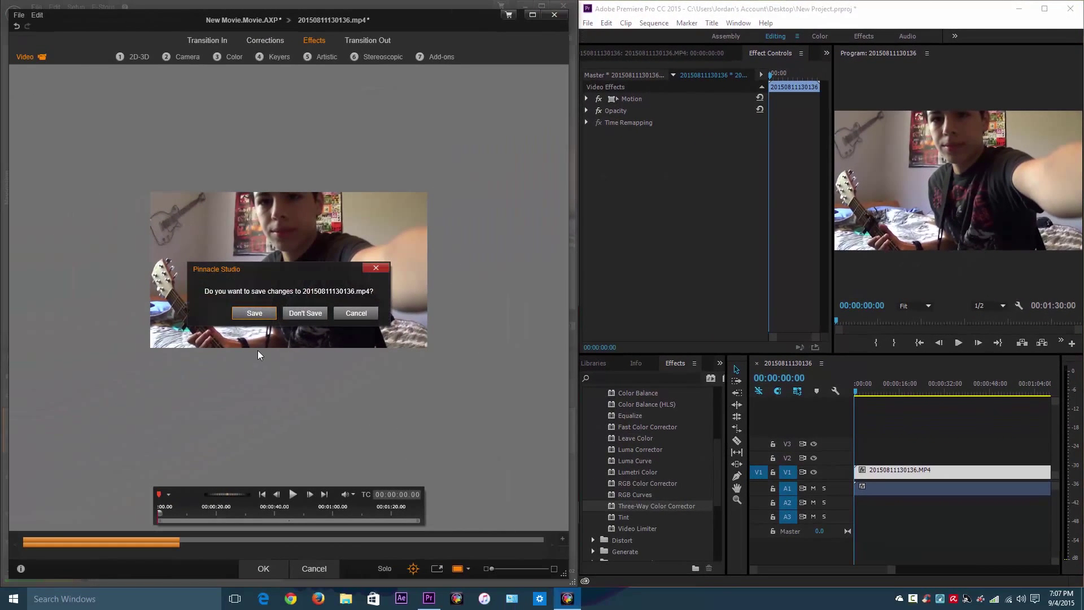
click(306, 313)
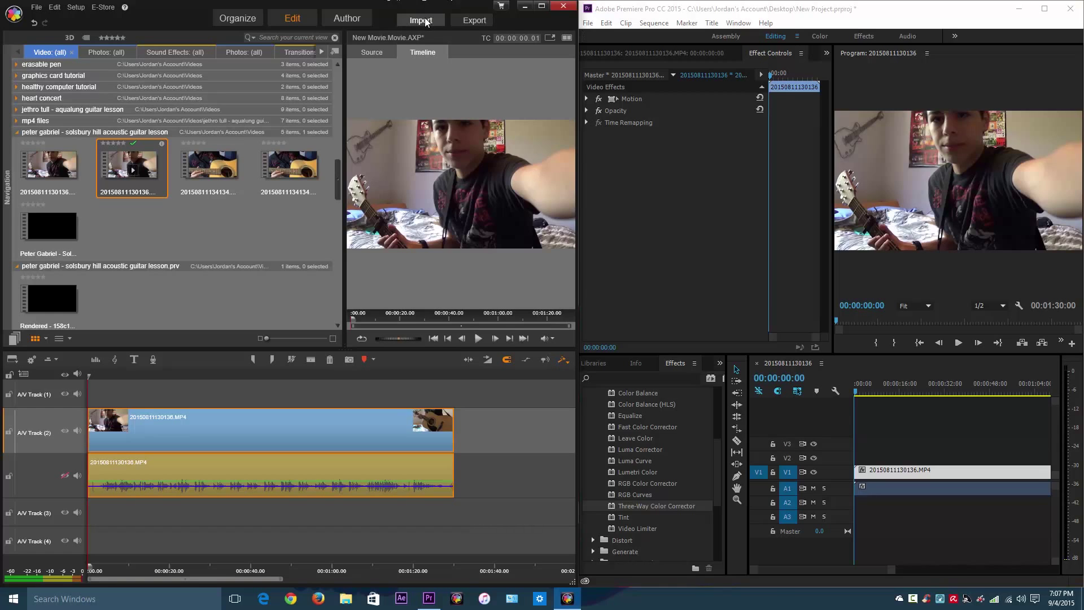
click(463, 21)
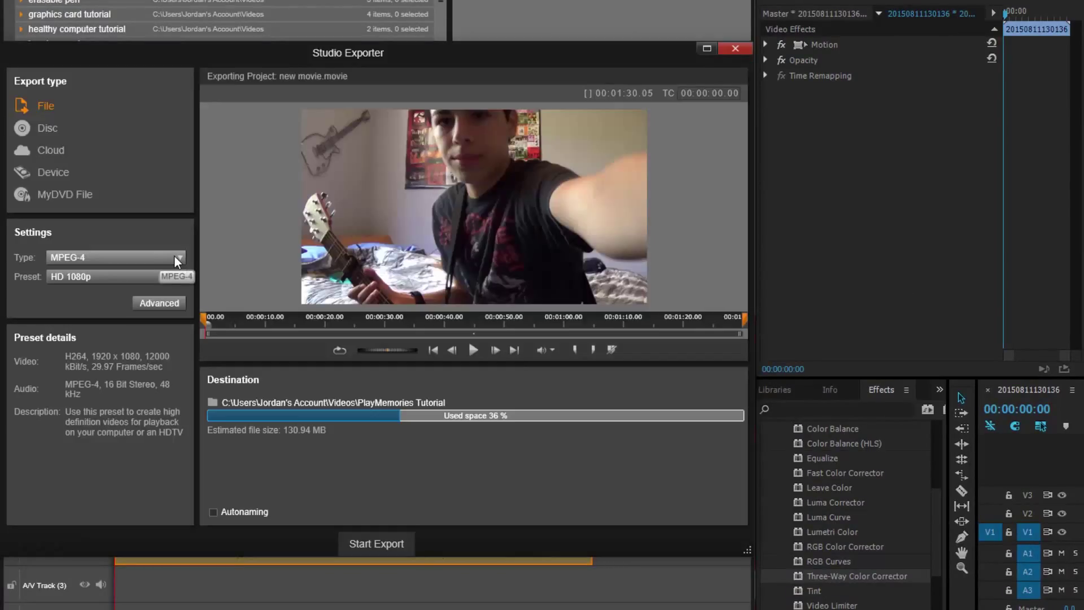
click(174, 257)
click(175, 257)
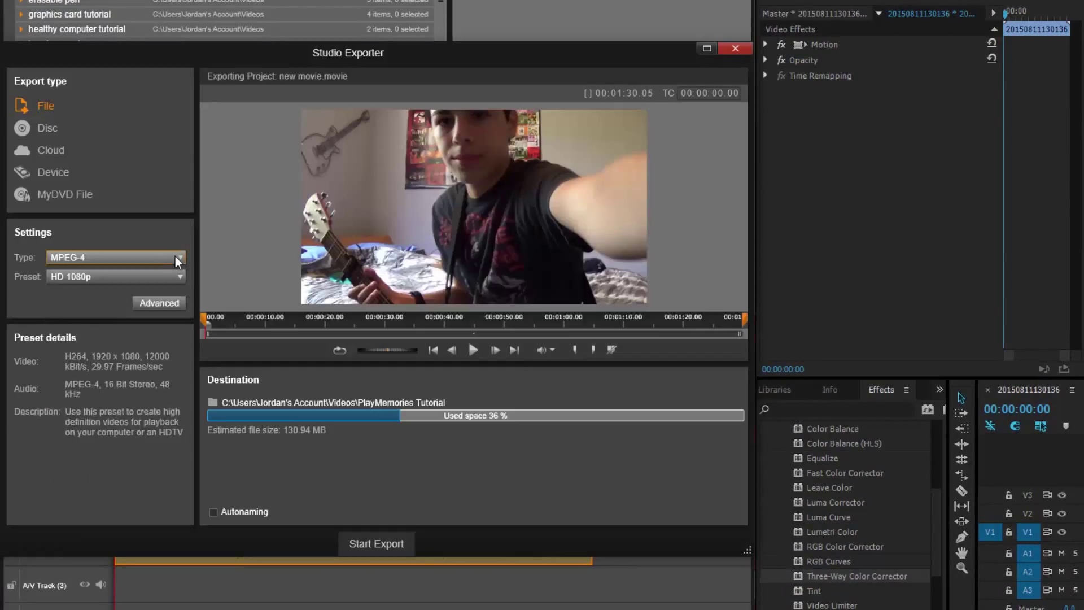
click(111, 281)
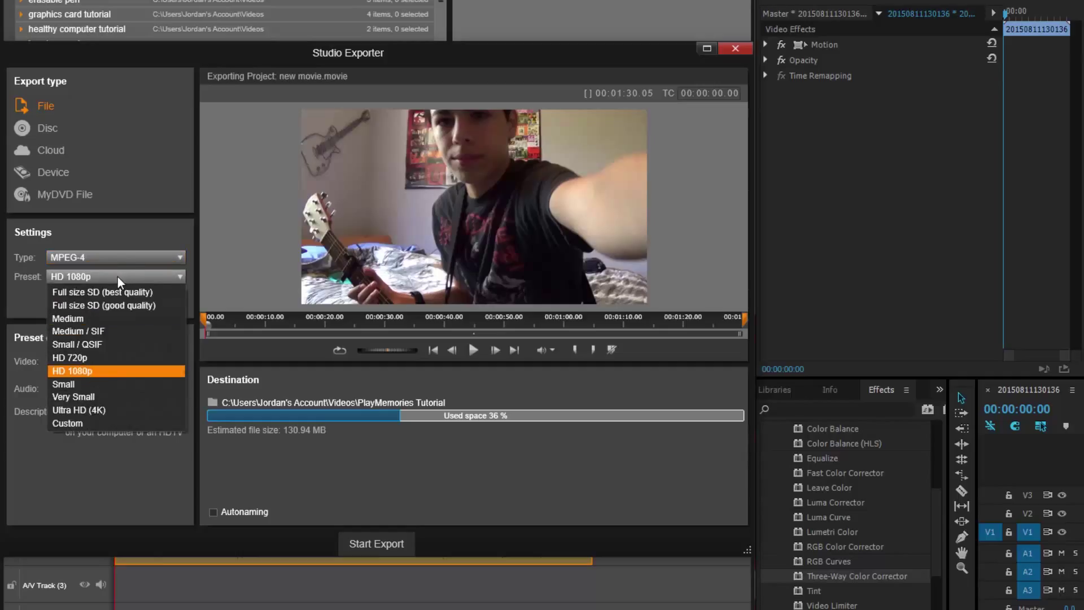
click(129, 276)
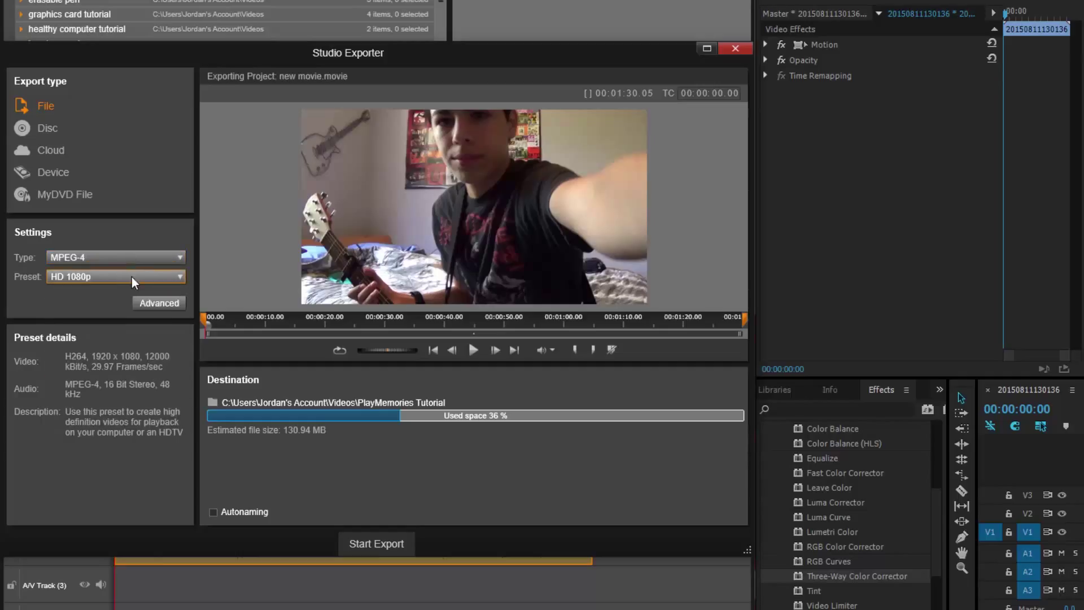
click(78, 273)
click(161, 300)
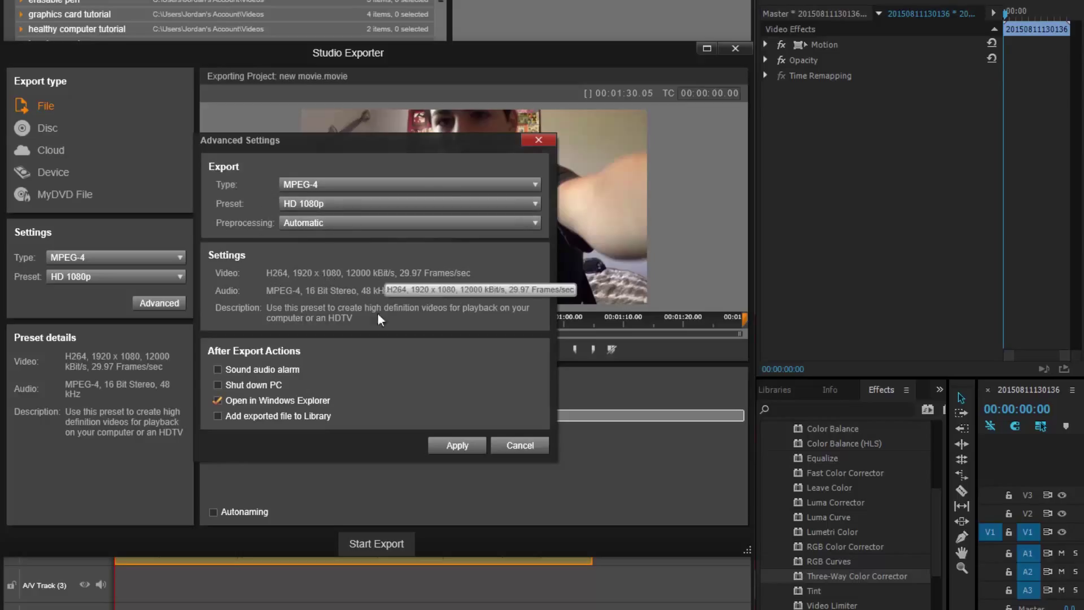
click(541, 449)
click(152, 279)
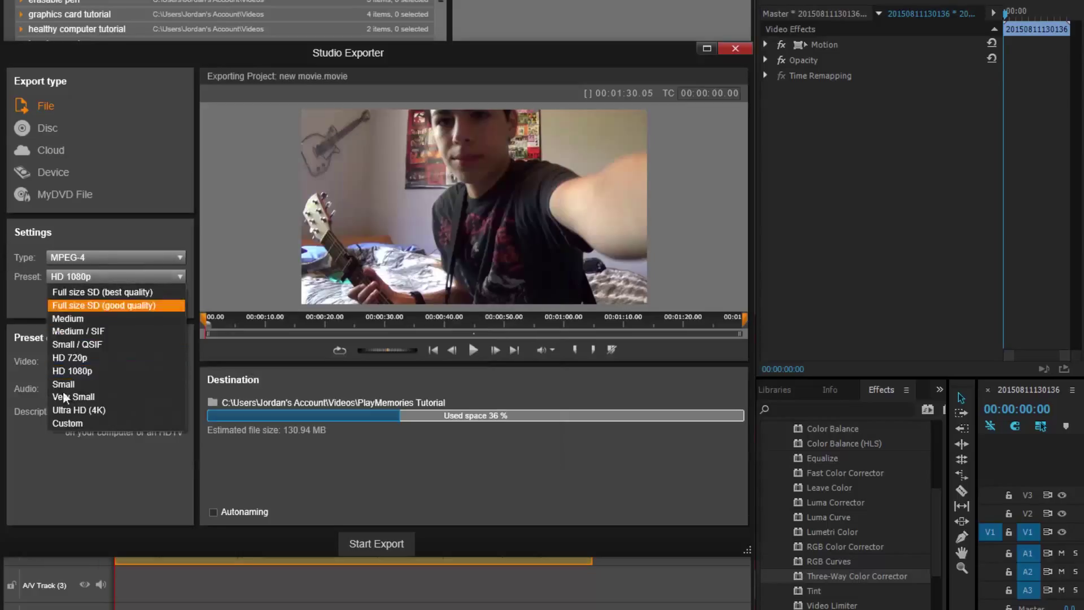
click(84, 280)
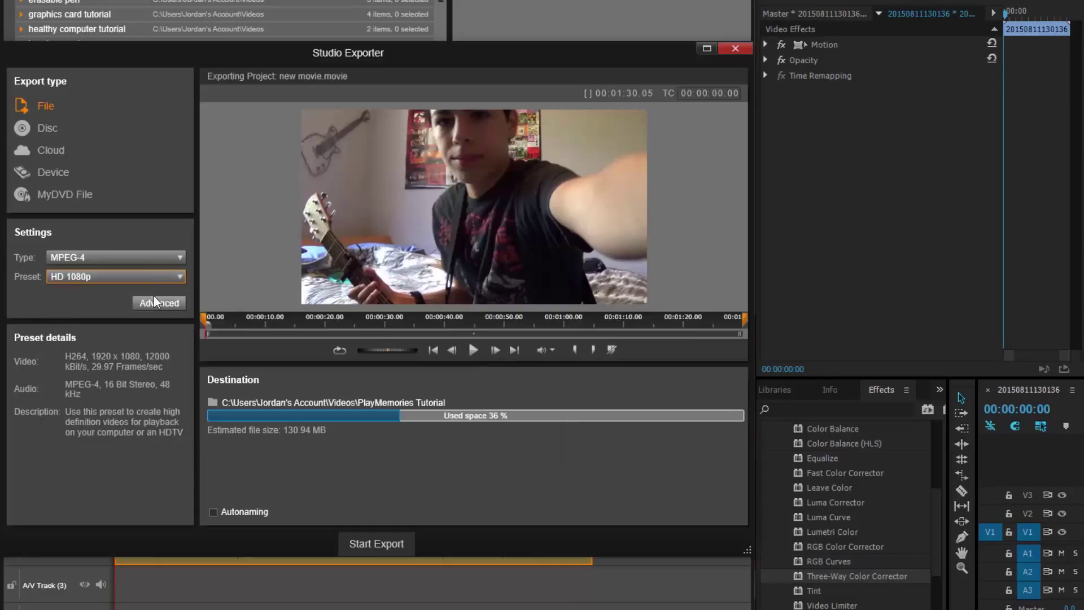
click(139, 274)
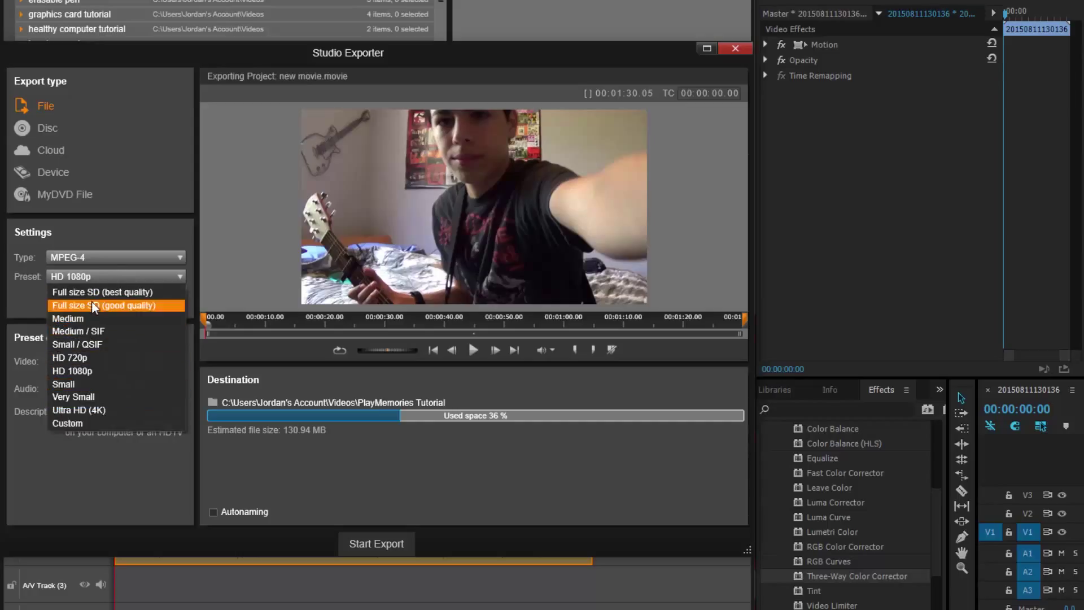
click(168, 274)
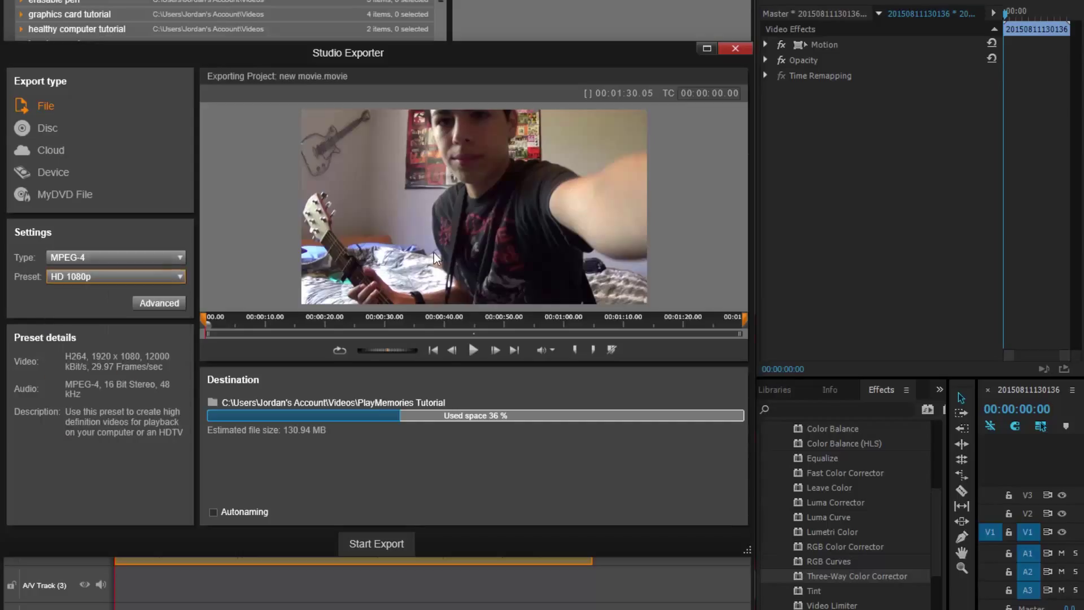
Open Premiere's Export Settings via File > Export > Media, showing H.264 with Match Source - High bitrate.
click(735, 50)
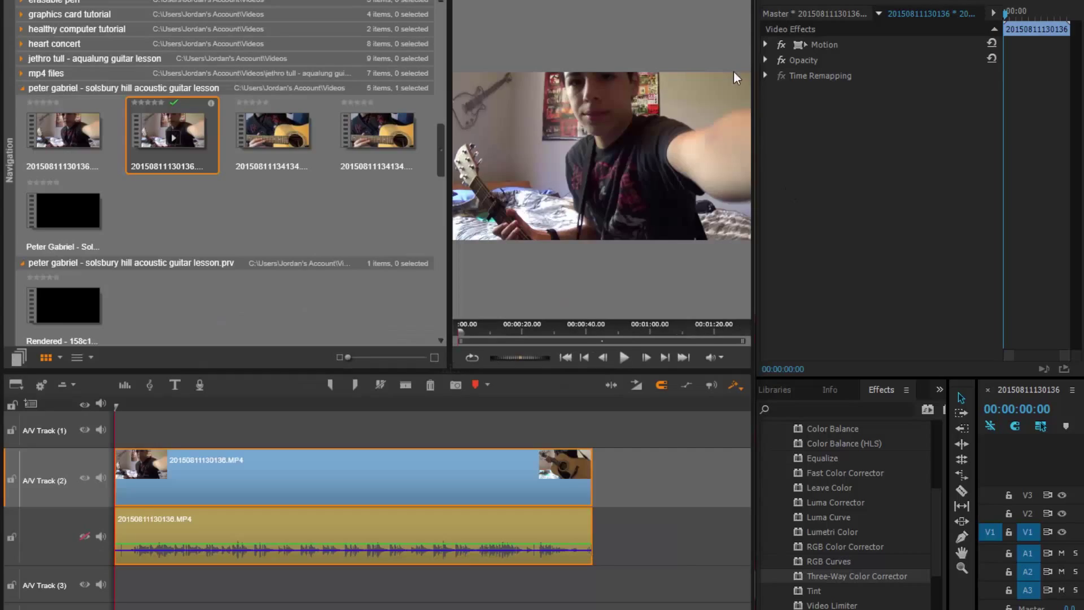
click(588, 23)
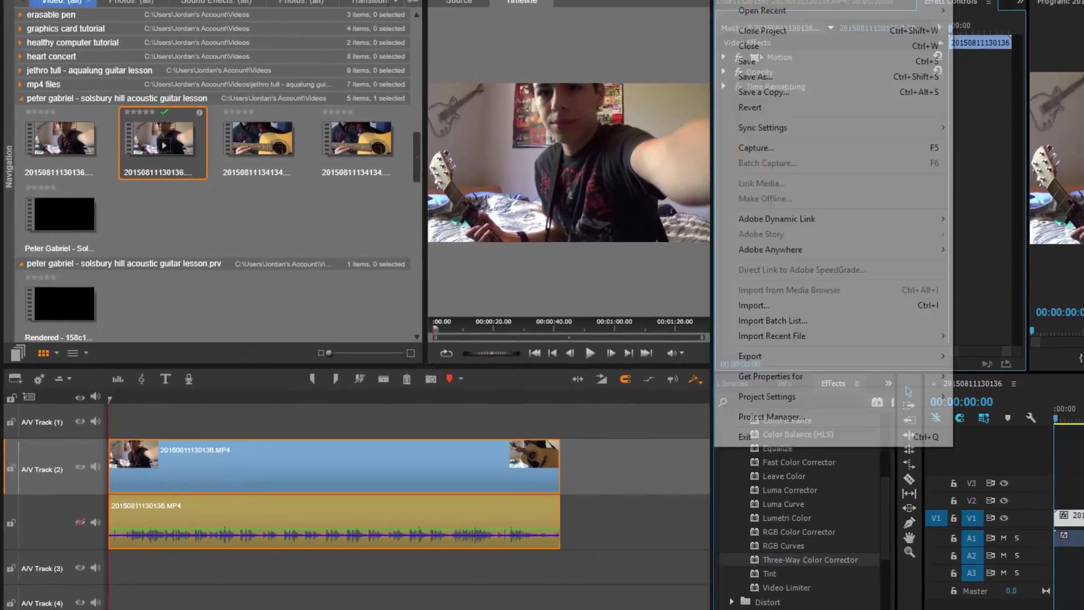
mouse_move(606, 23)
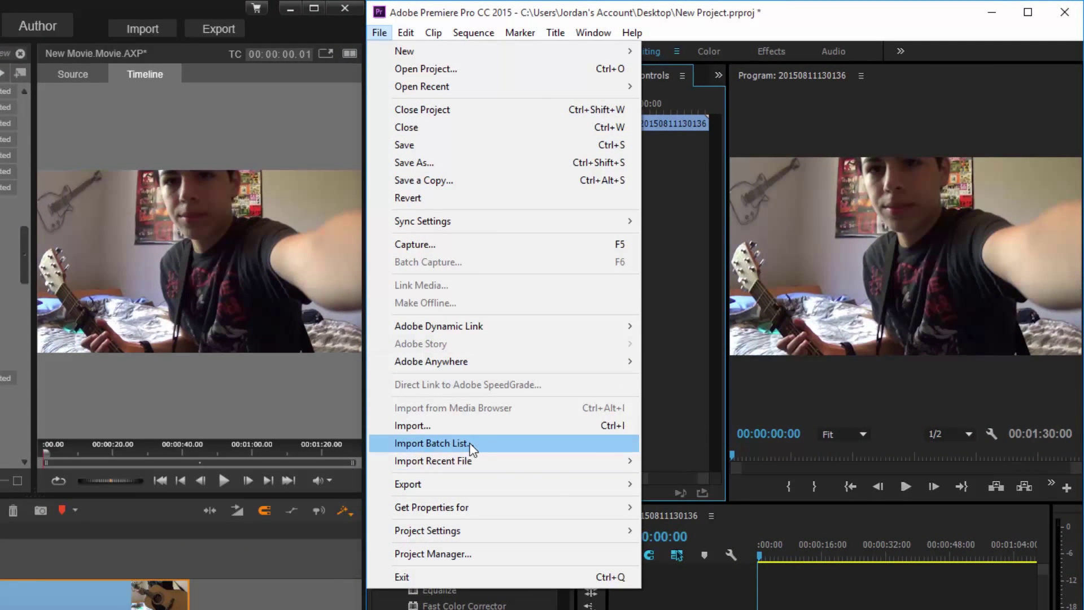
mouse_move(552, 483)
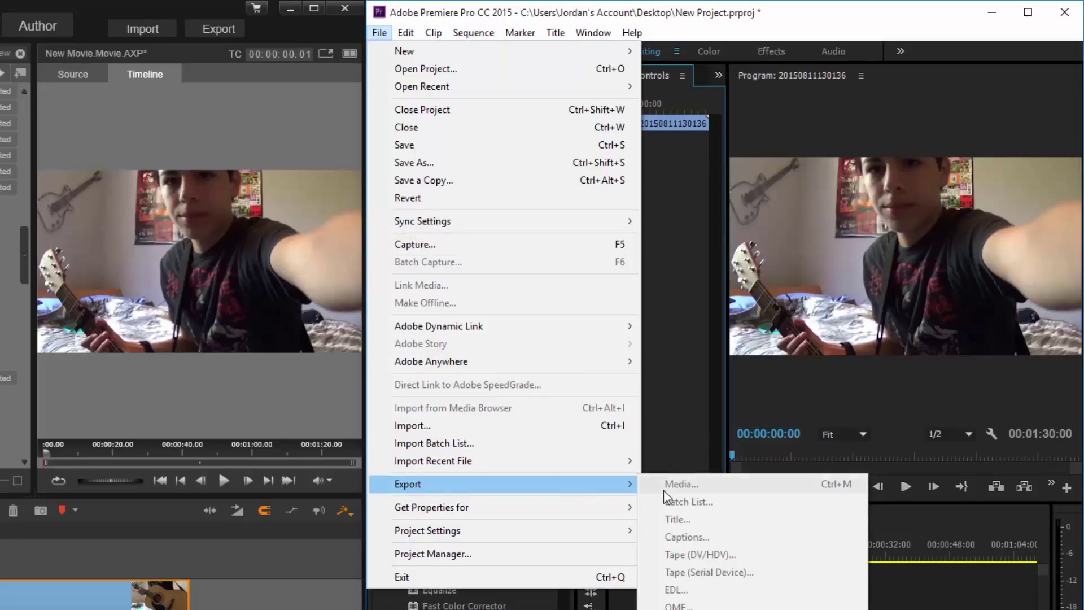
click(677, 485)
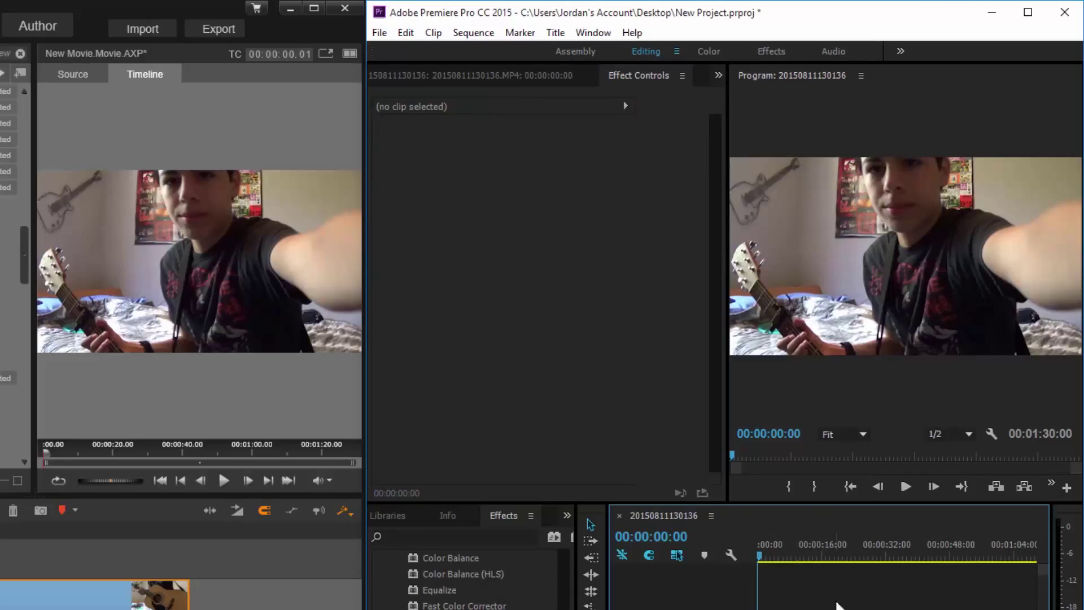
click(464, 233)
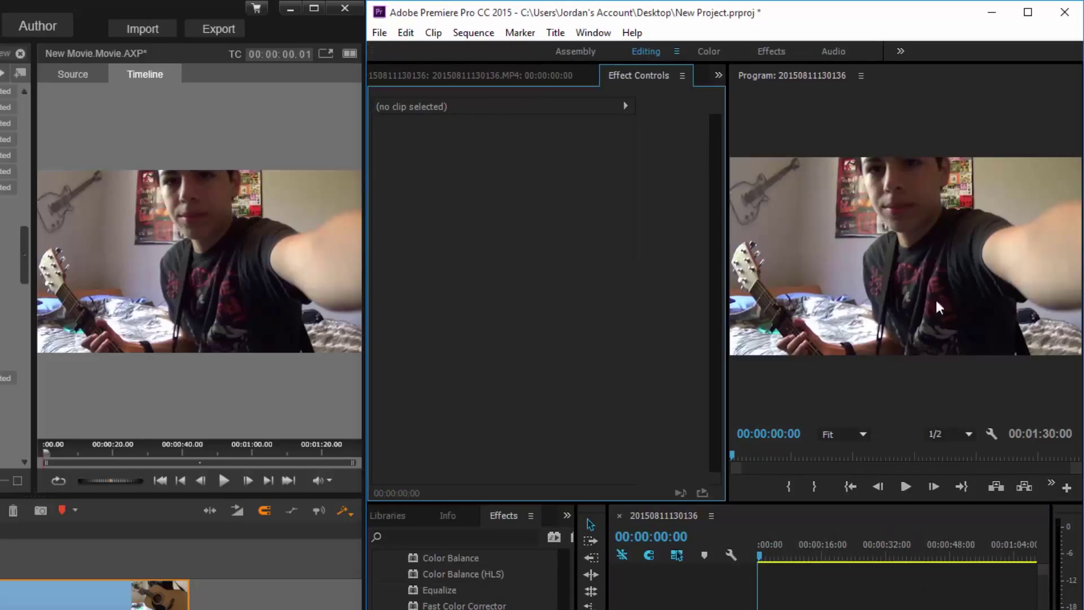
click(896, 352)
click(425, 565)
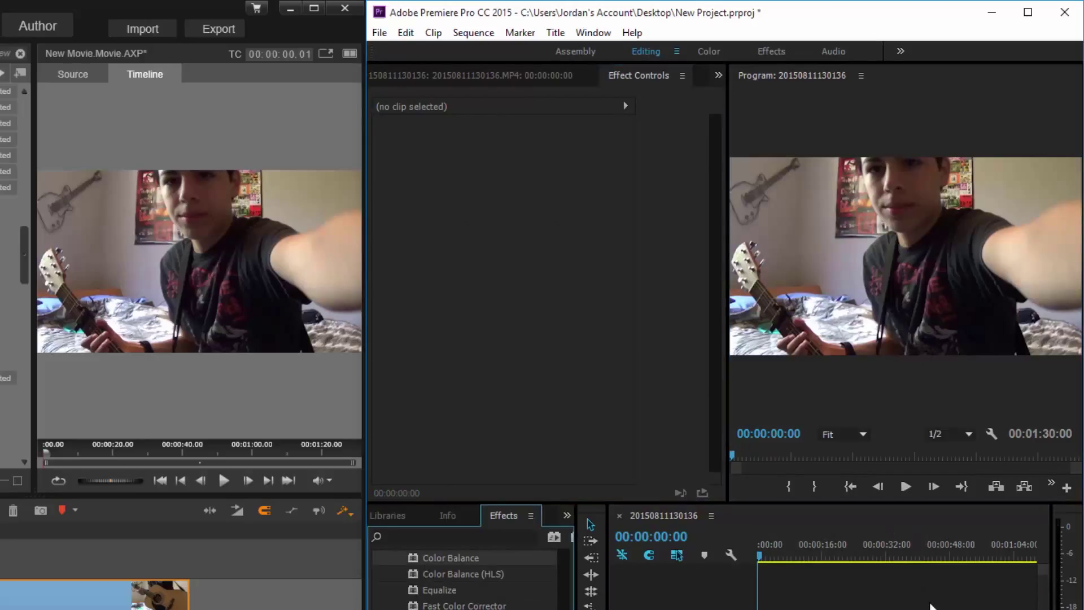
click(380, 32)
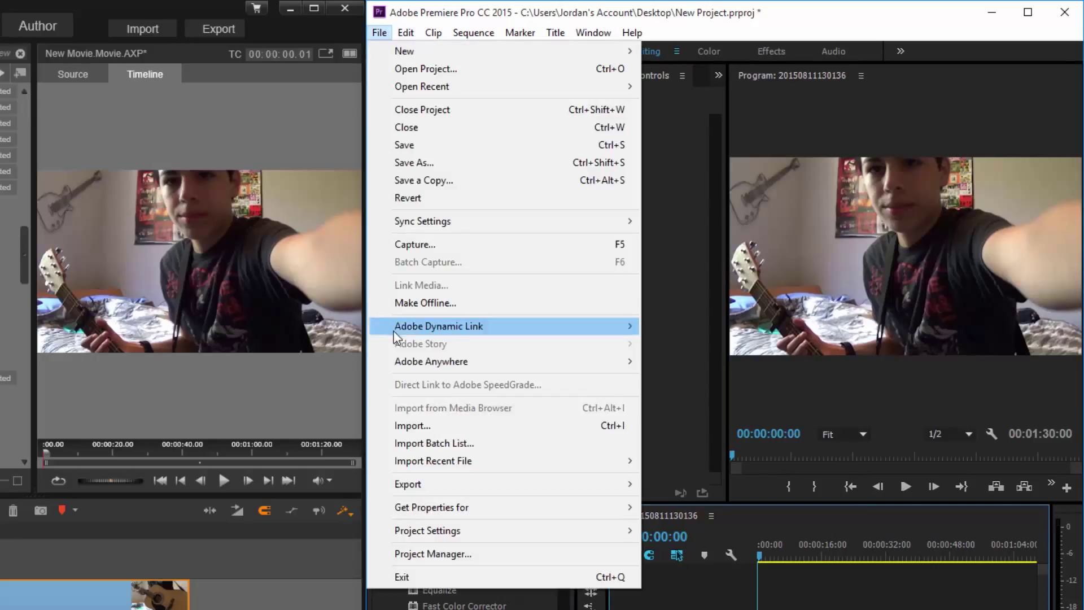
mouse_move(396, 478)
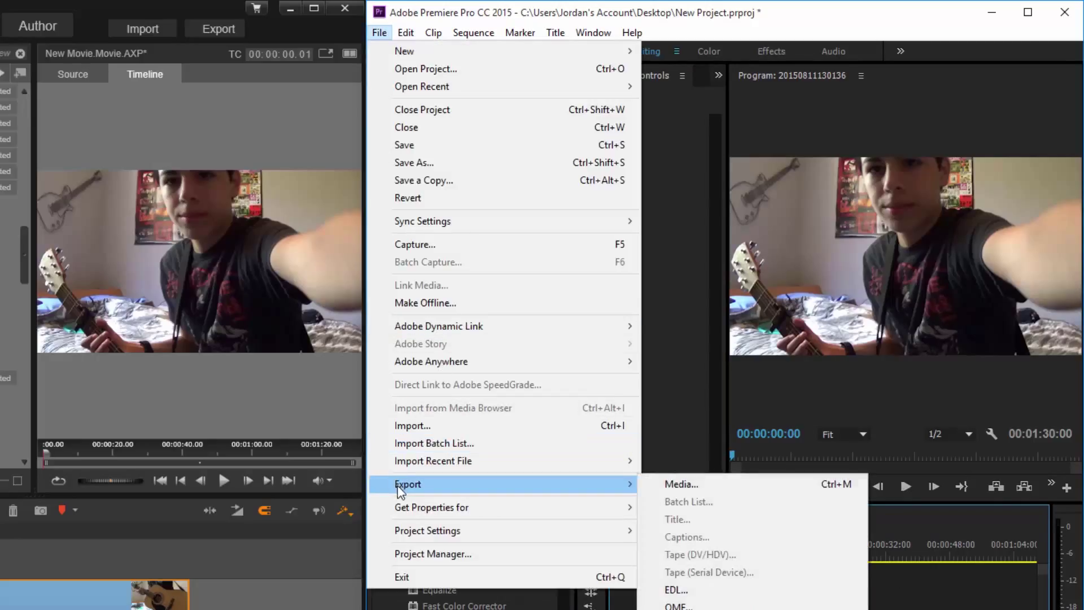
click(680, 484)
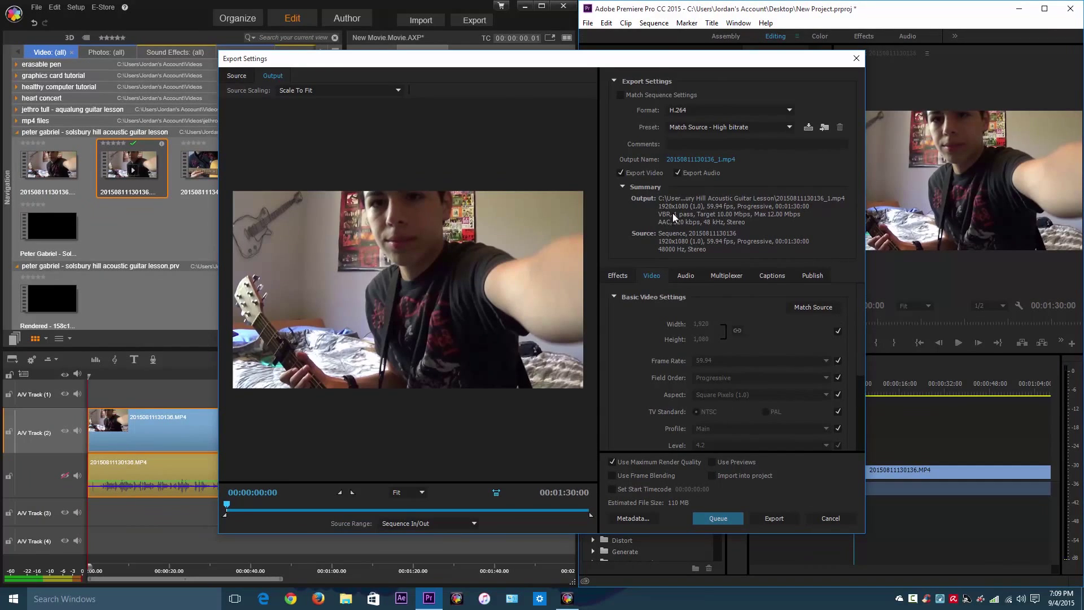
Pick the YouTube 1080p HD preset (1920x1080, 16 Mbps, about 175 MB).
click(732, 128)
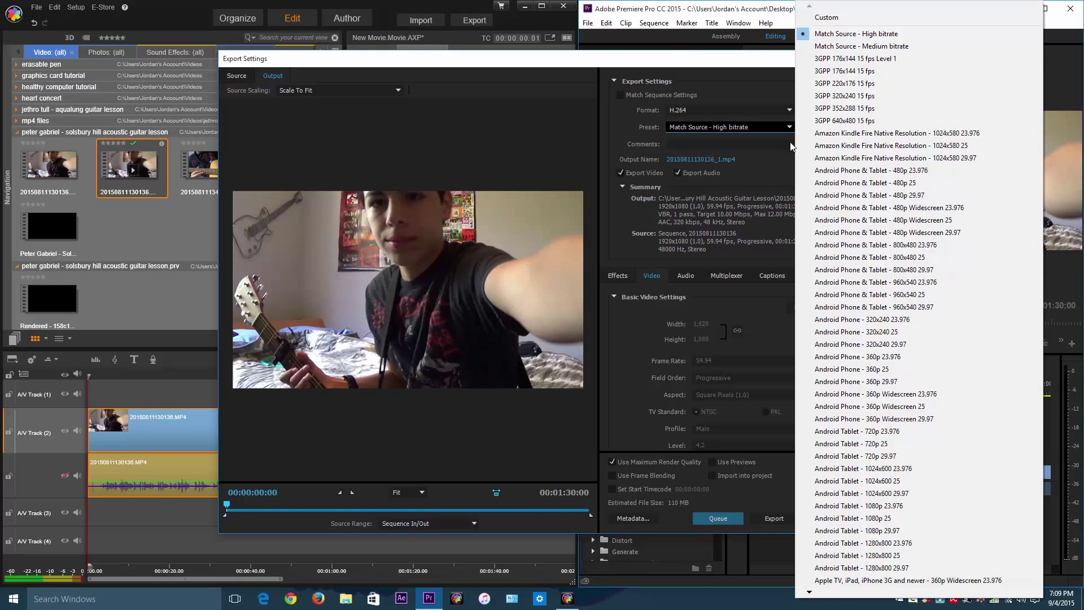
mouse_move(813, 591)
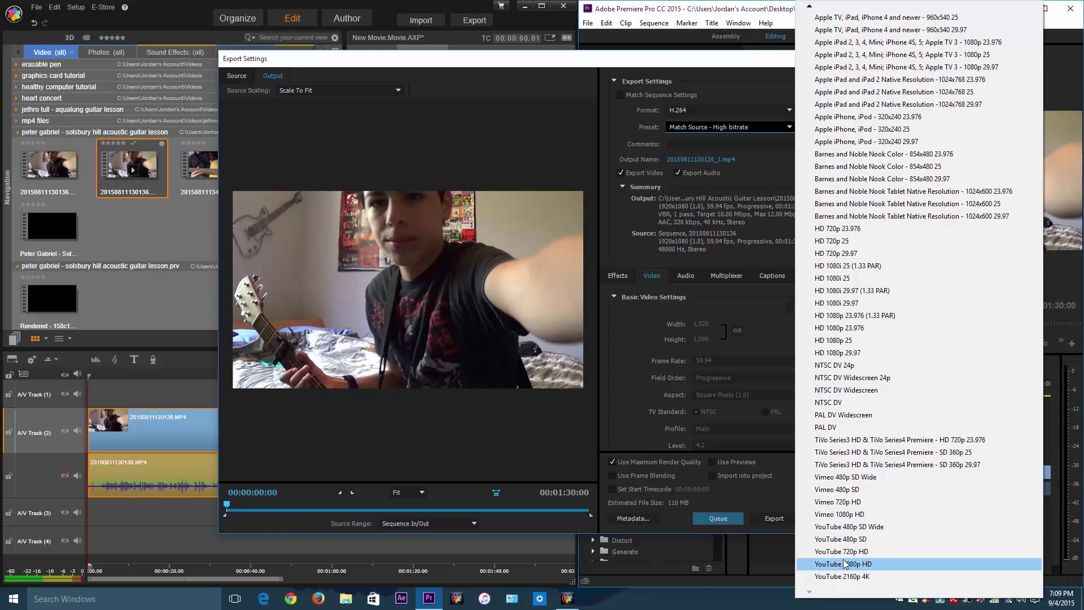
click(845, 564)
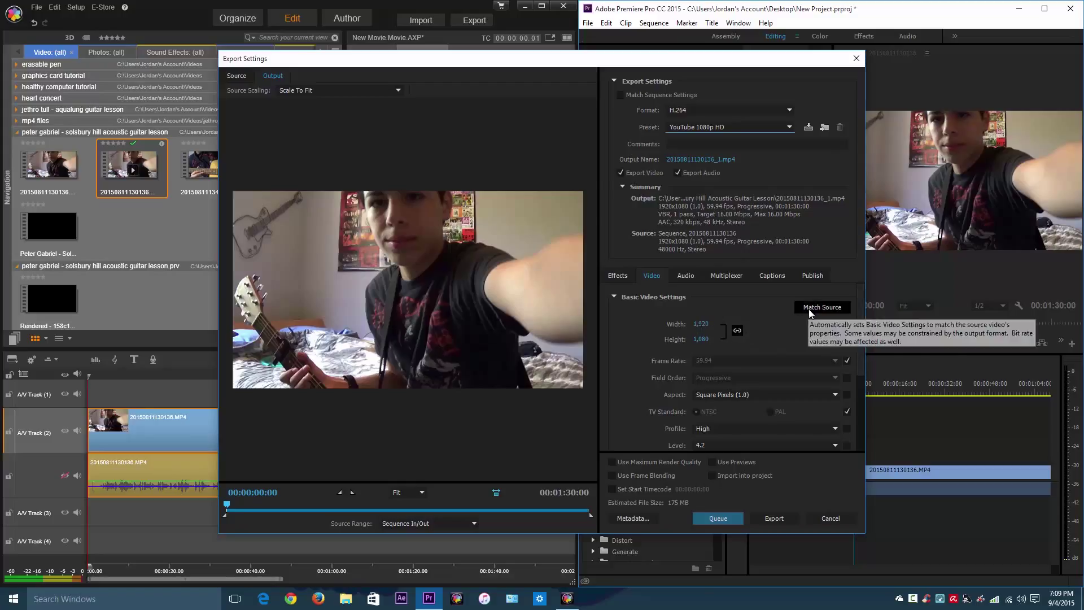
Toggle the Frame Rate match box off and back on, keeping the source frame rate.
scroll(861, 330, down, 3)
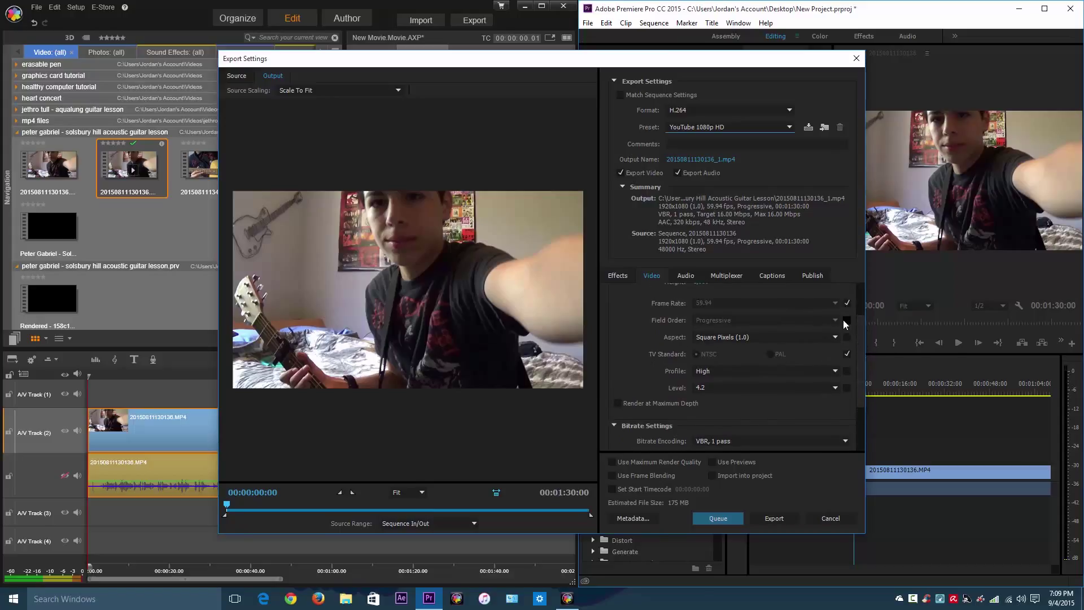
click(847, 303)
click(815, 302)
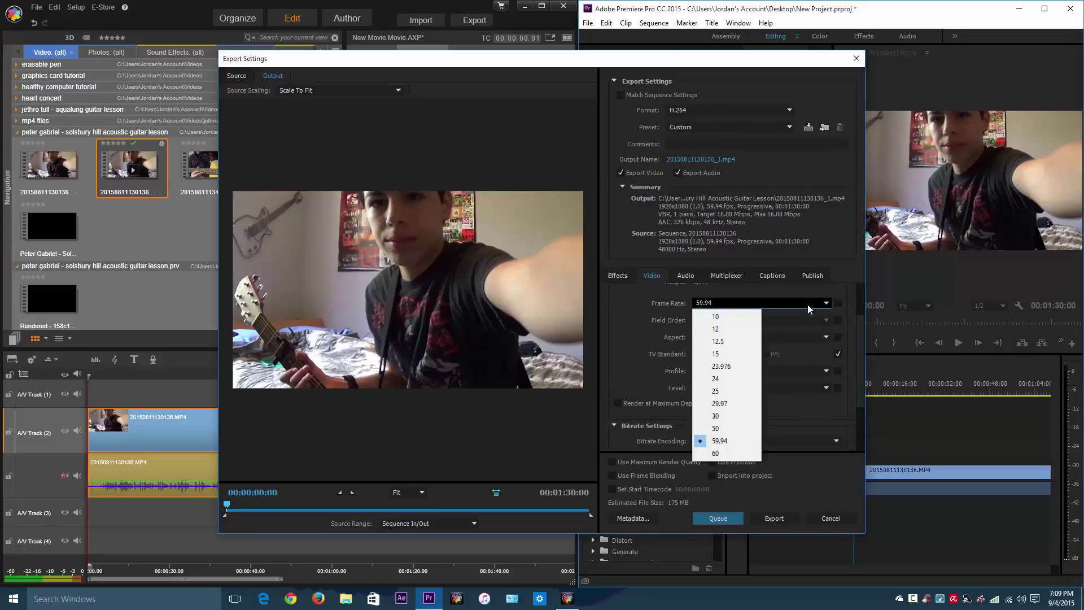
click(809, 305)
click(838, 304)
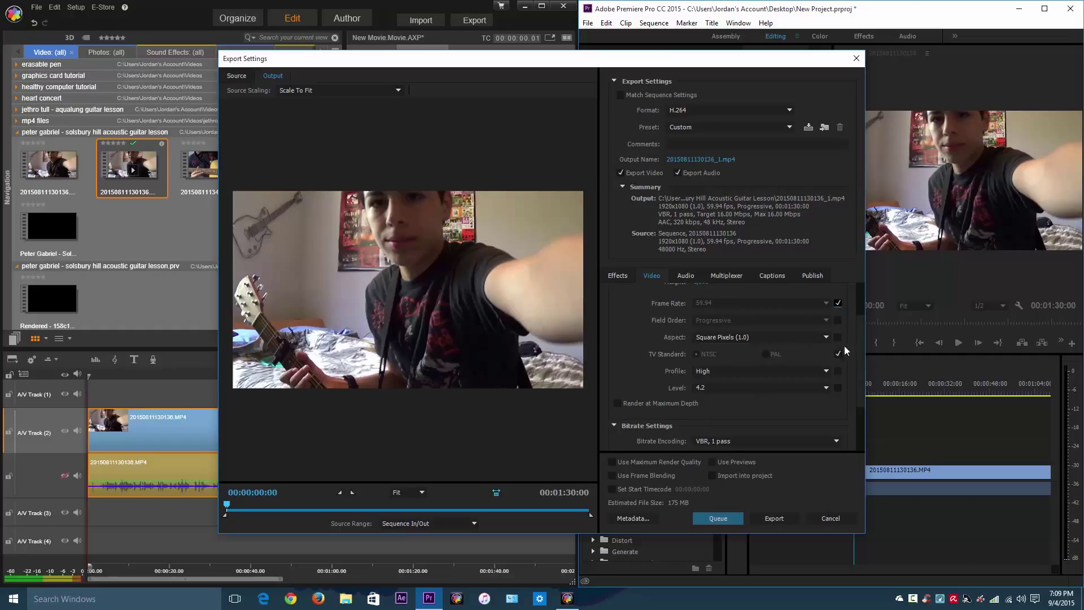
Review the Video and Audio tabs: H.264 VBR 16 Mbps, AAC 320 kbps, 48 kHz stereo.
drag(860, 344, 859, 399)
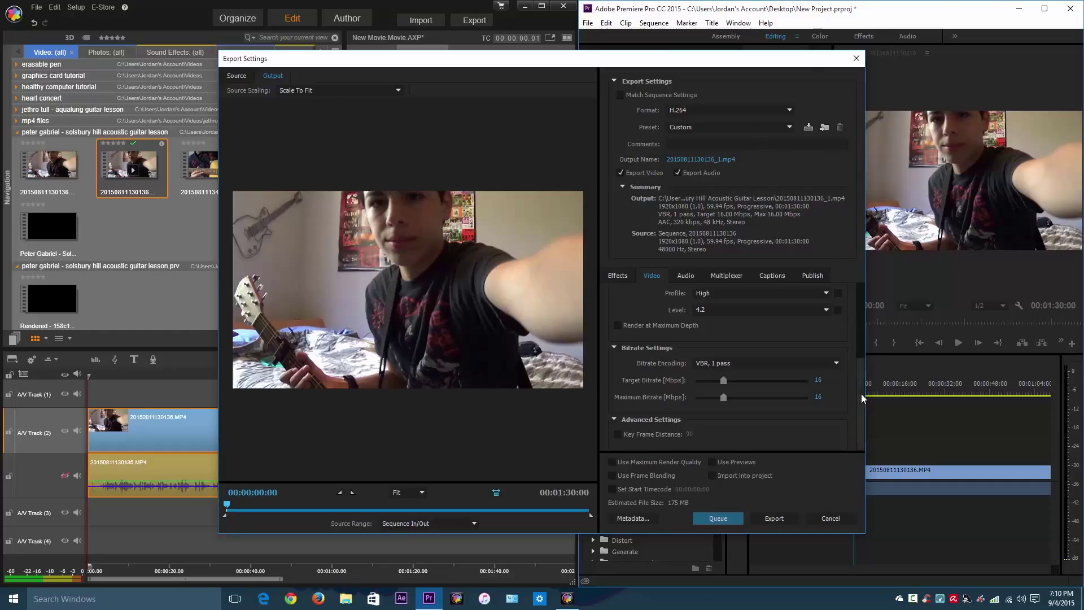
scroll(847, 396, down, 1)
scroll(835, 394, up, 1)
click(683, 279)
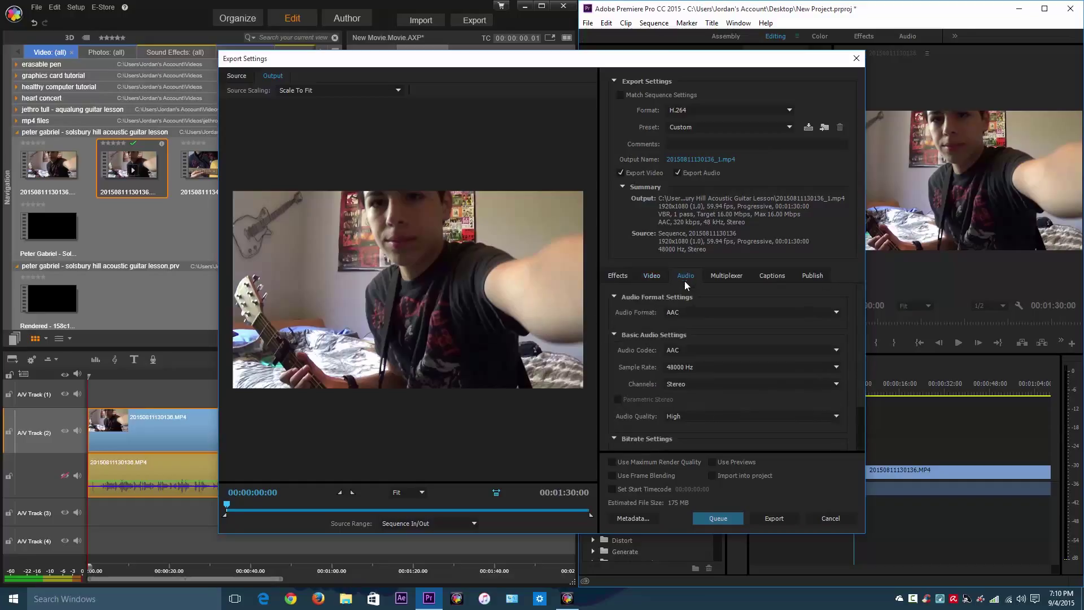
scroll(858, 341, down, 1)
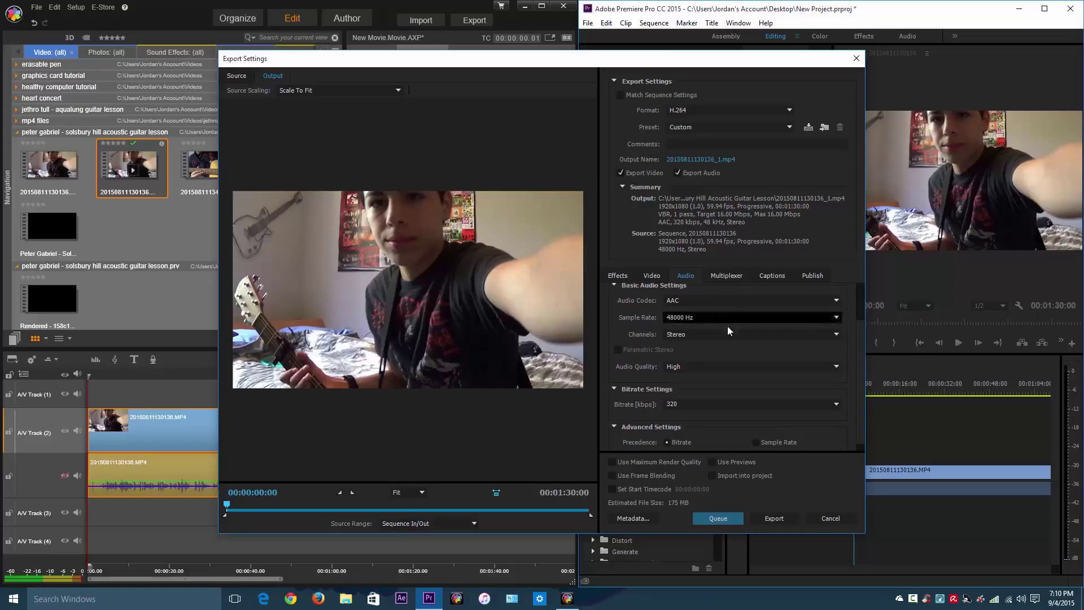
click(653, 276)
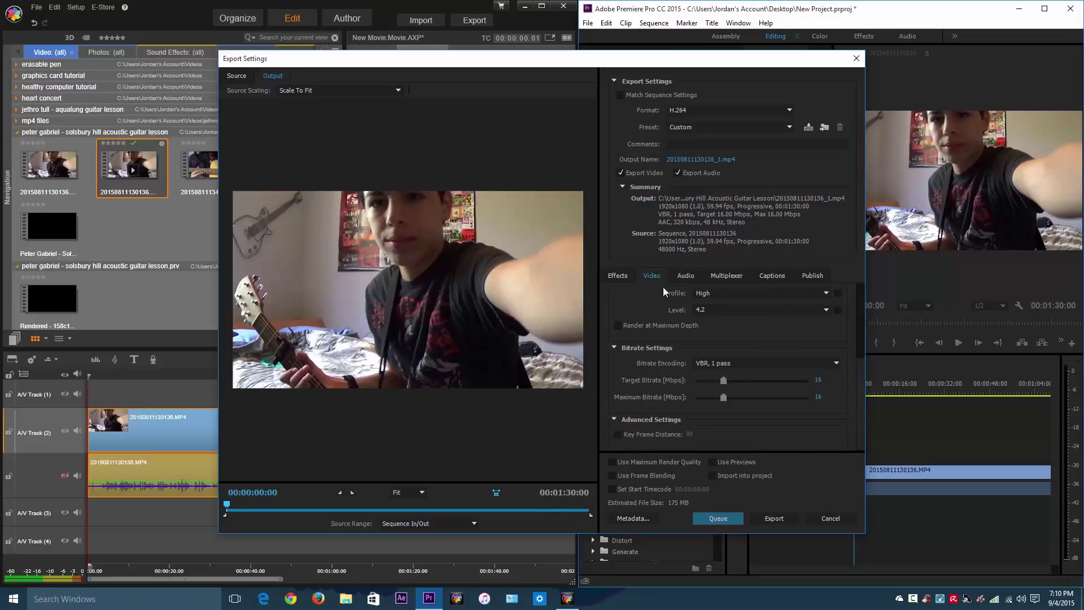
click(437, 524)
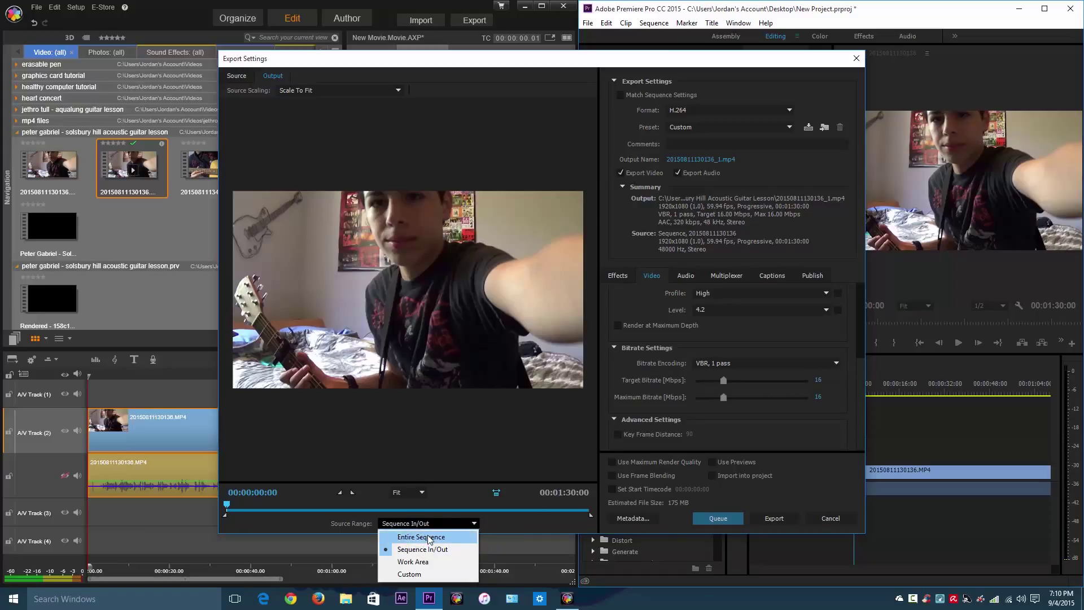
Set Source Range to Entire Sequence, then cancel Export Settings without exporting.
click(428, 538)
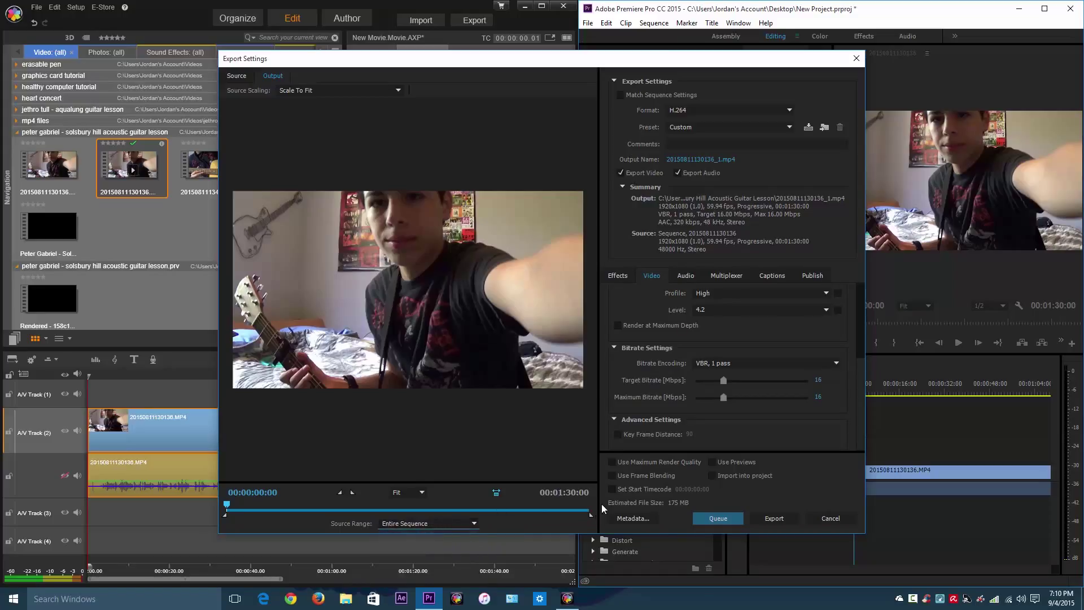
click(417, 524)
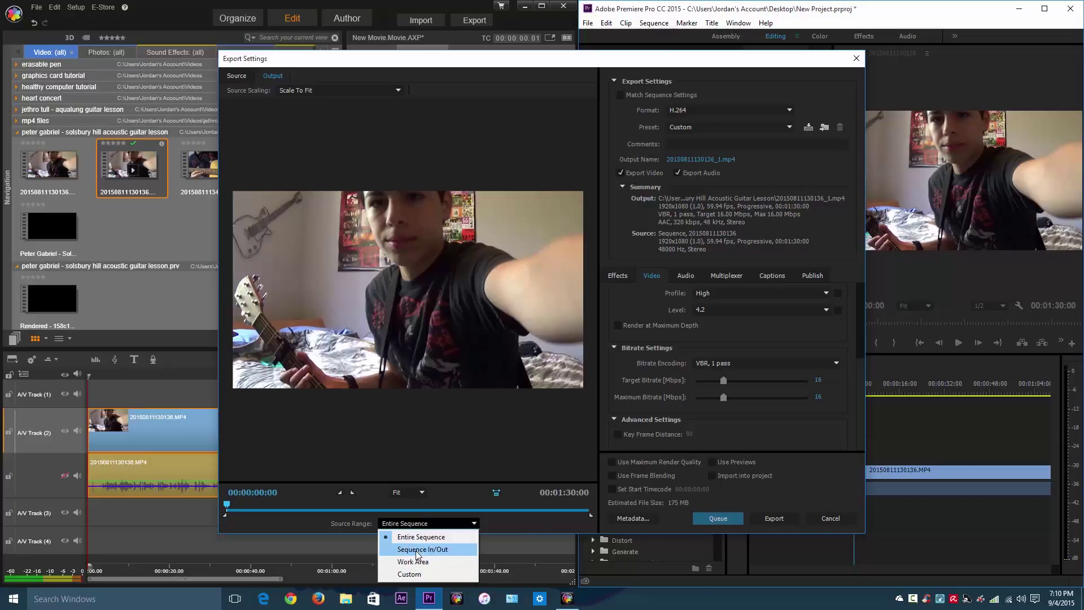
click(398, 536)
click(391, 524)
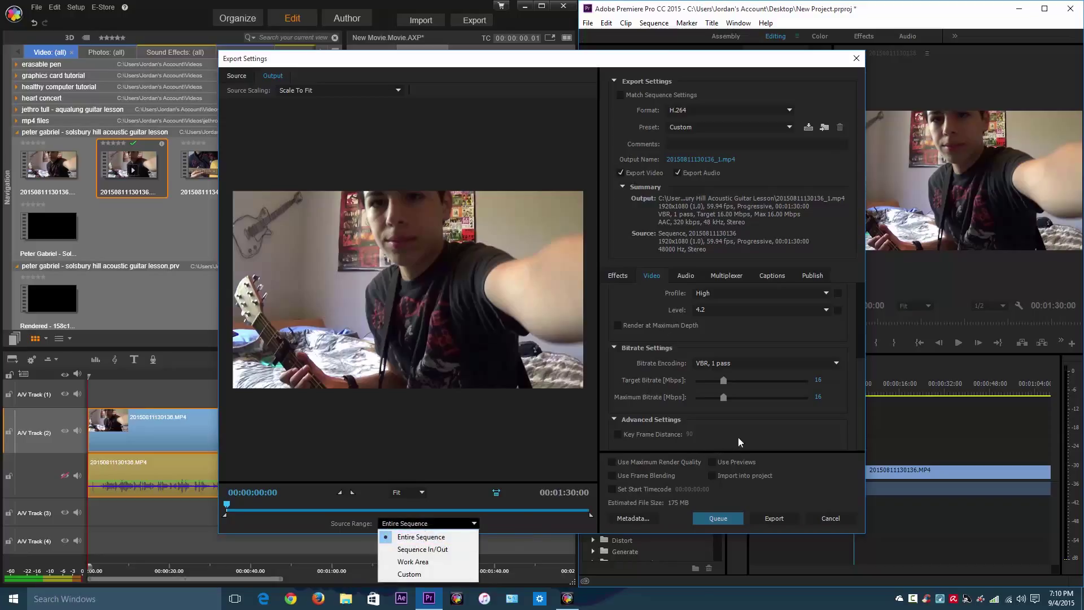
key(Escape)
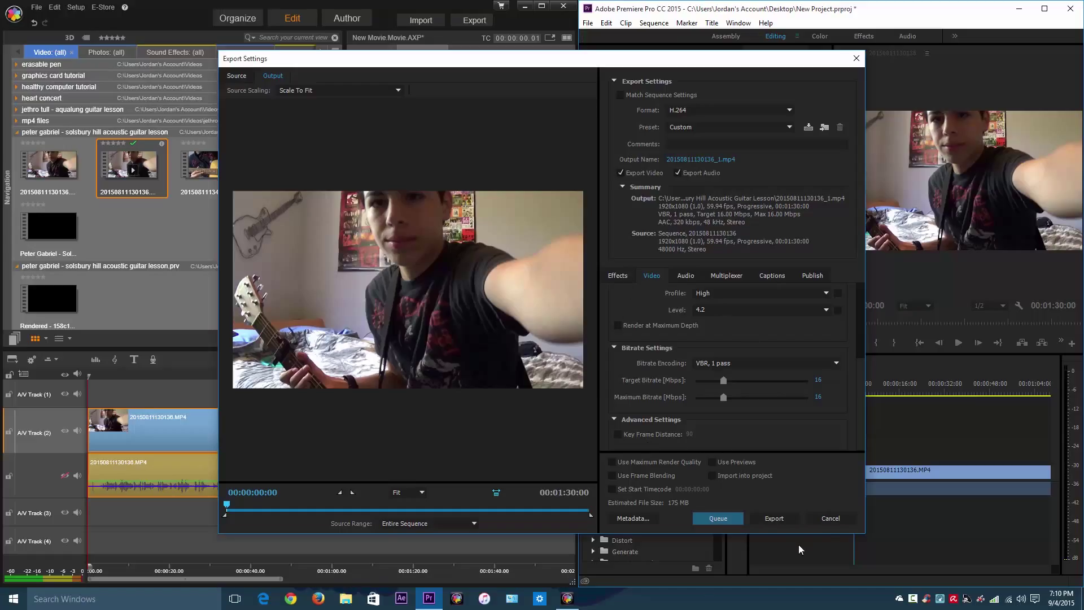
click(830, 518)
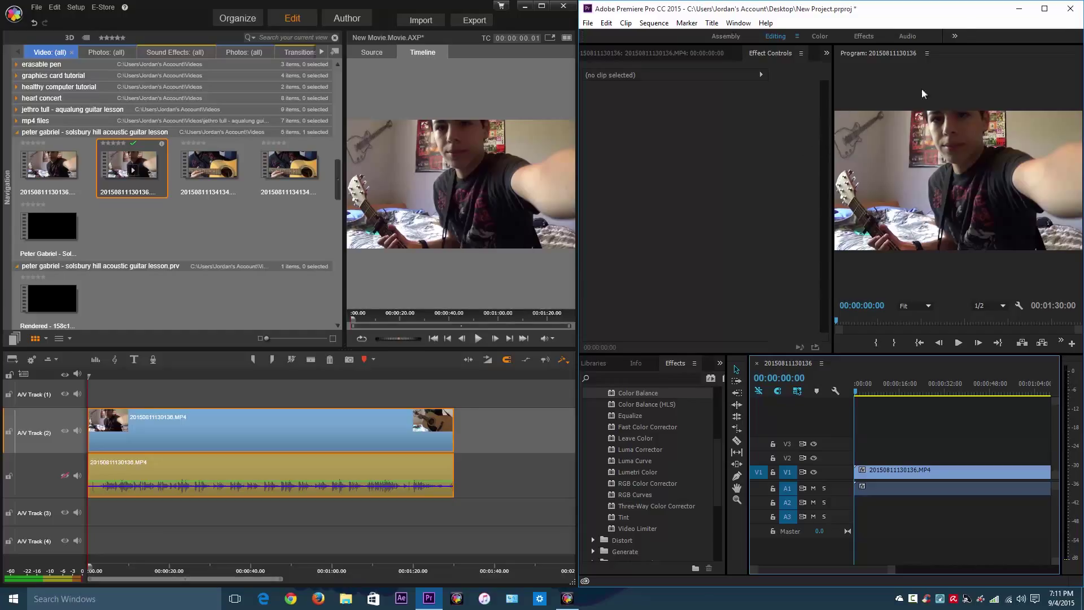
Quit Premiere Pro via its save prompt, then close Pinnacle Studio with Don't Save.
click(1070, 8)
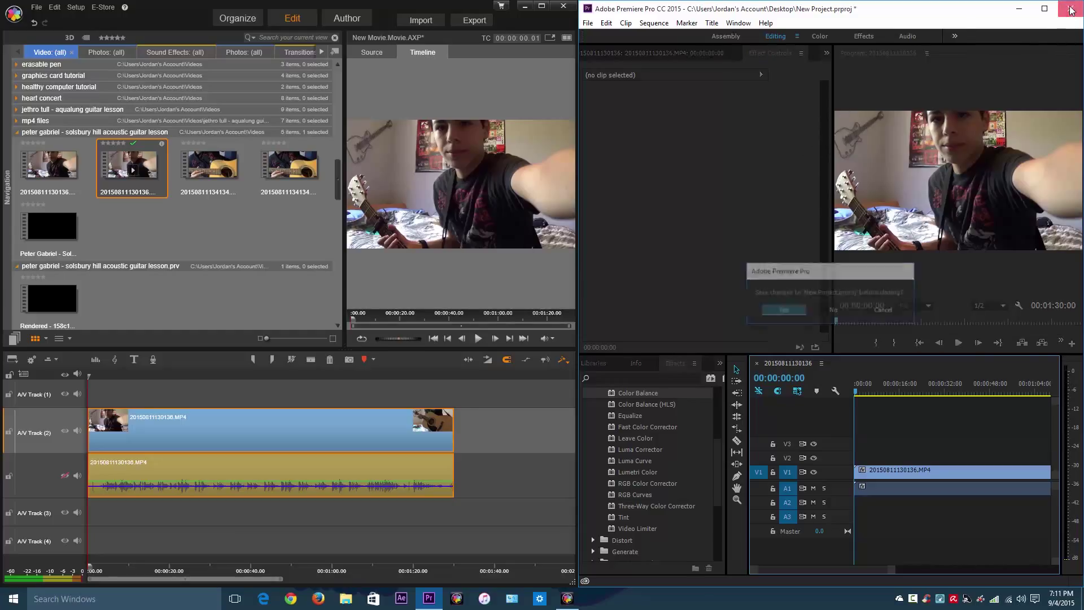
click(830, 311)
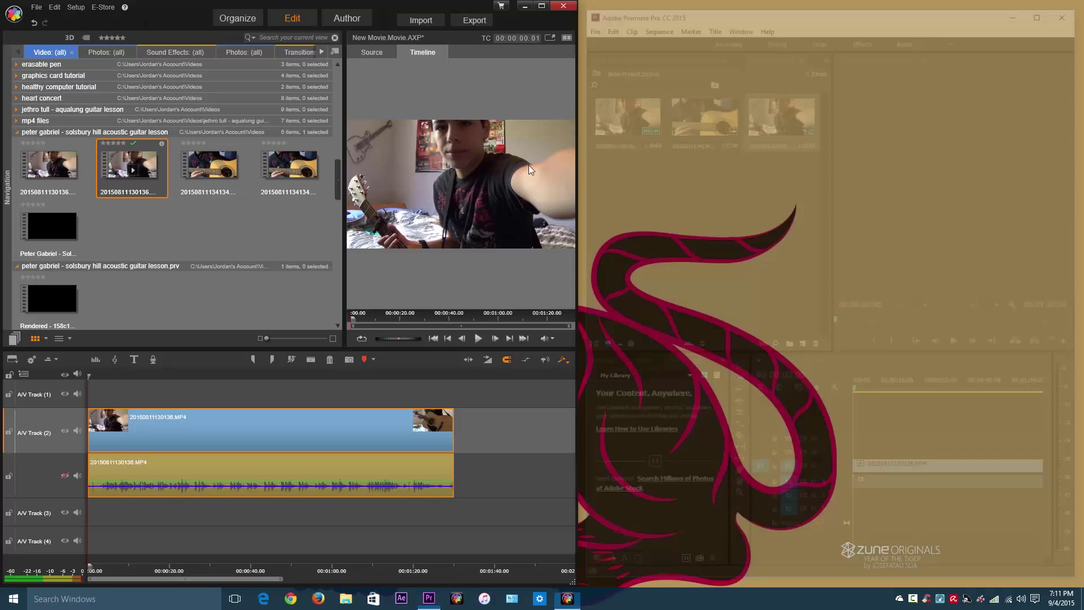
click(563, 5)
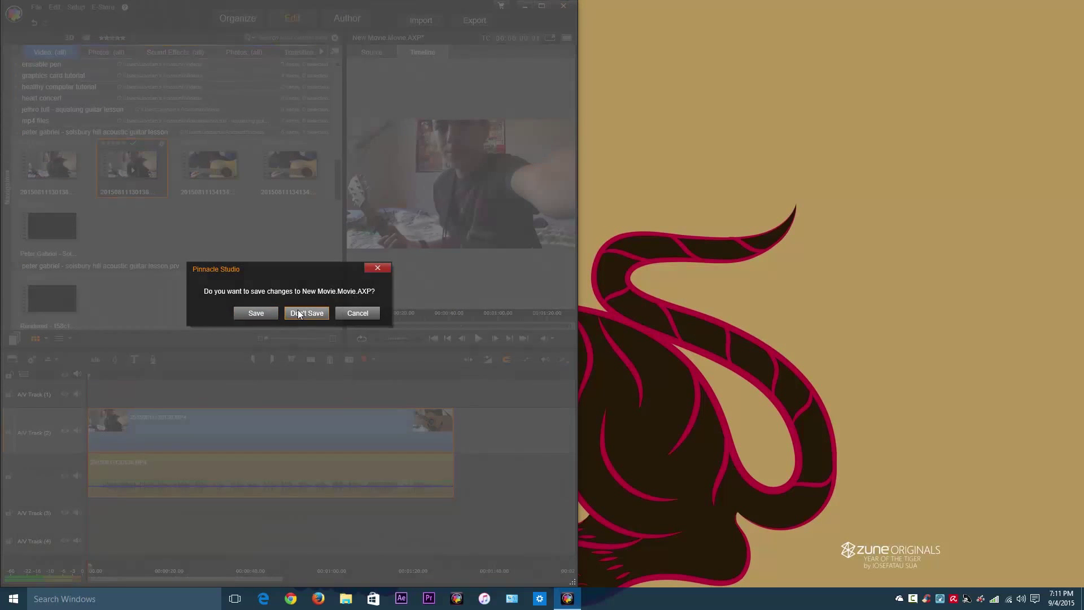
click(299, 314)
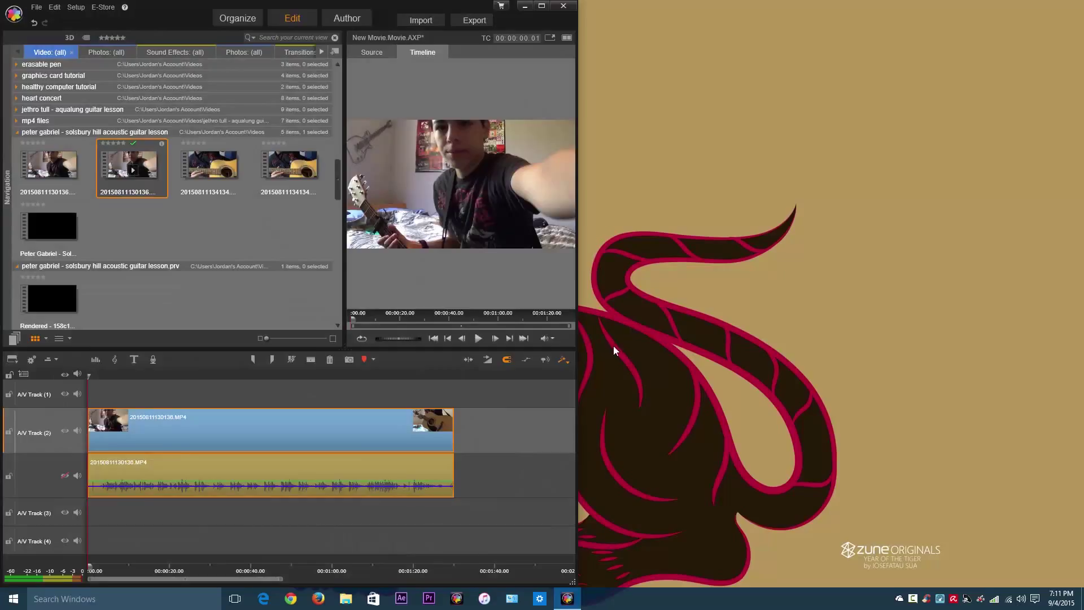